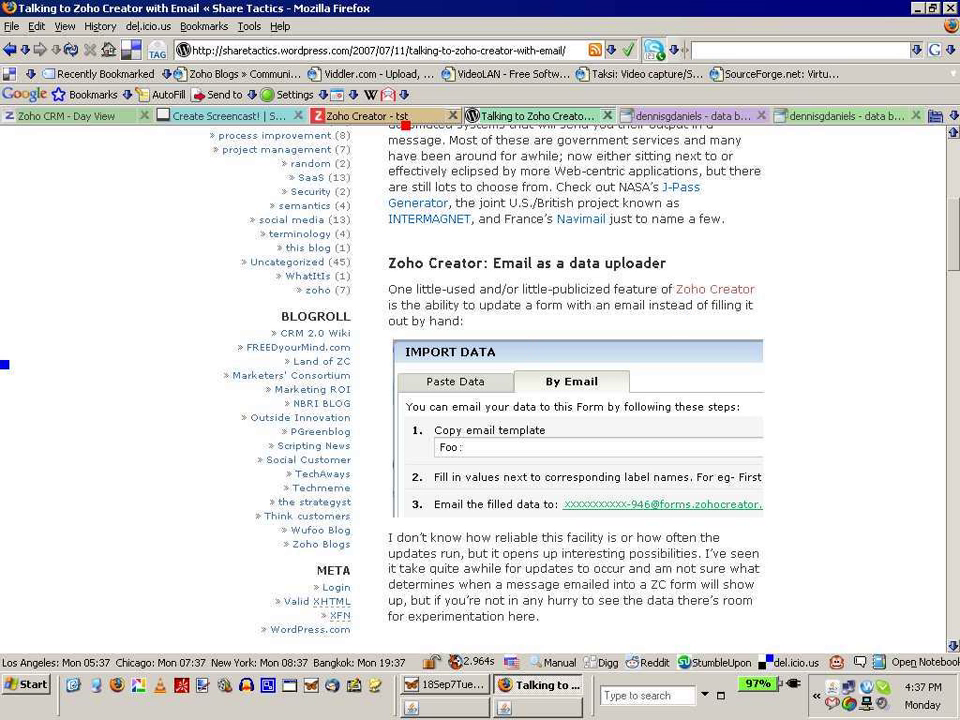
Step: Switch to the Zoho Creator testtest form, copy the email template from its By Email data import, and close the import dialog
{"action": "left_click", "coordinate": [405, 116]}
{"action": "left_click", "coordinate": [730, 539]}
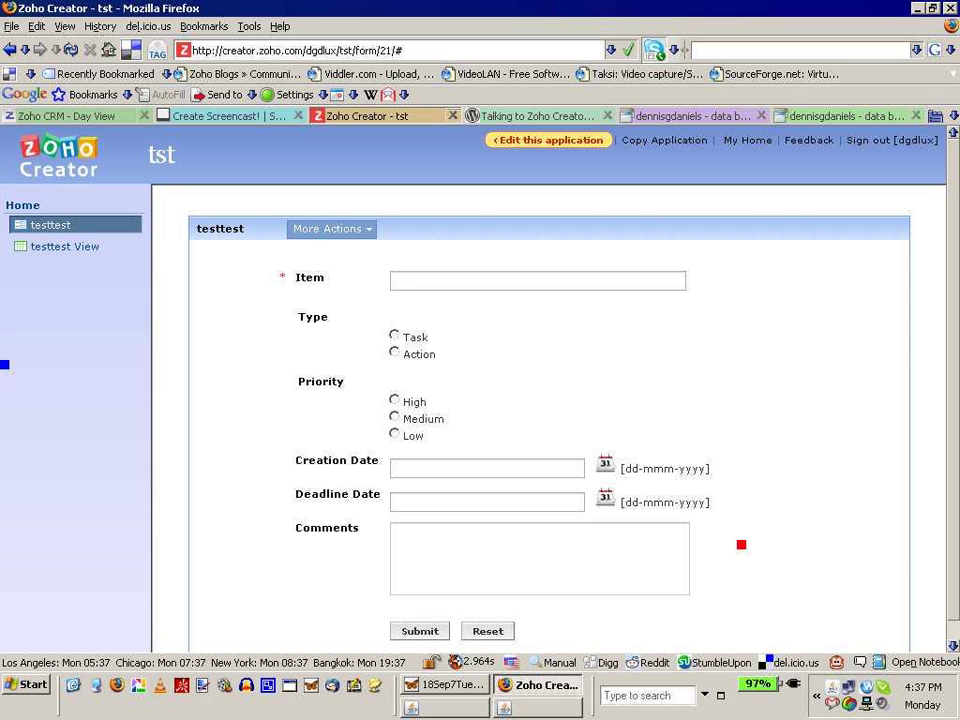
{"action": "scroll", "coordinate": [376, 316], "scroll_direction": "down", "scroll_amount": 1}
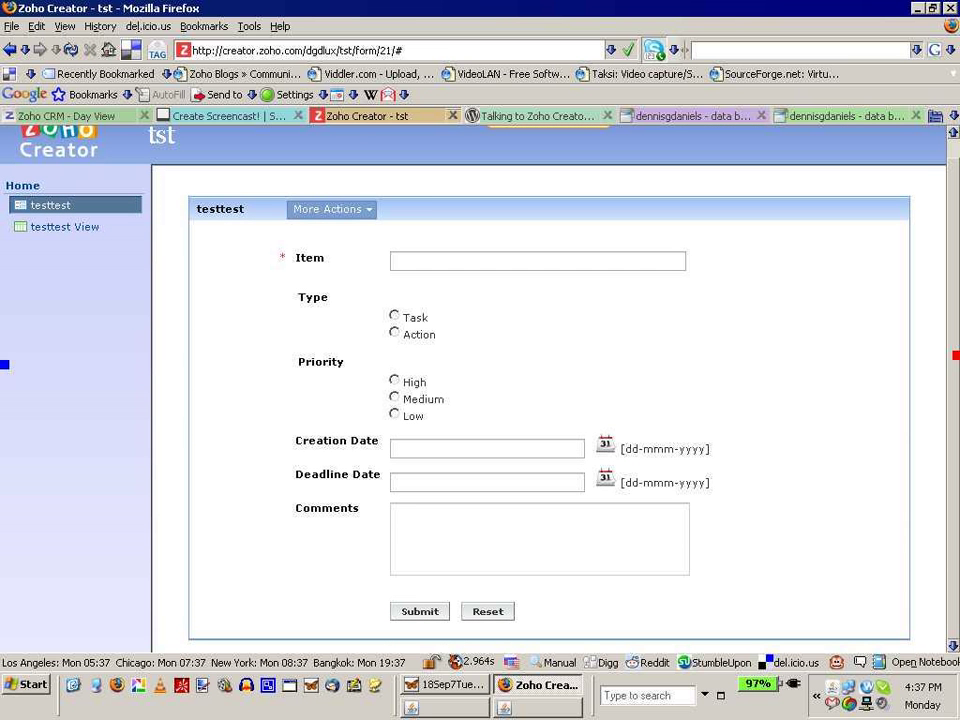
{"action": "left_click", "coordinate": [349, 209]}
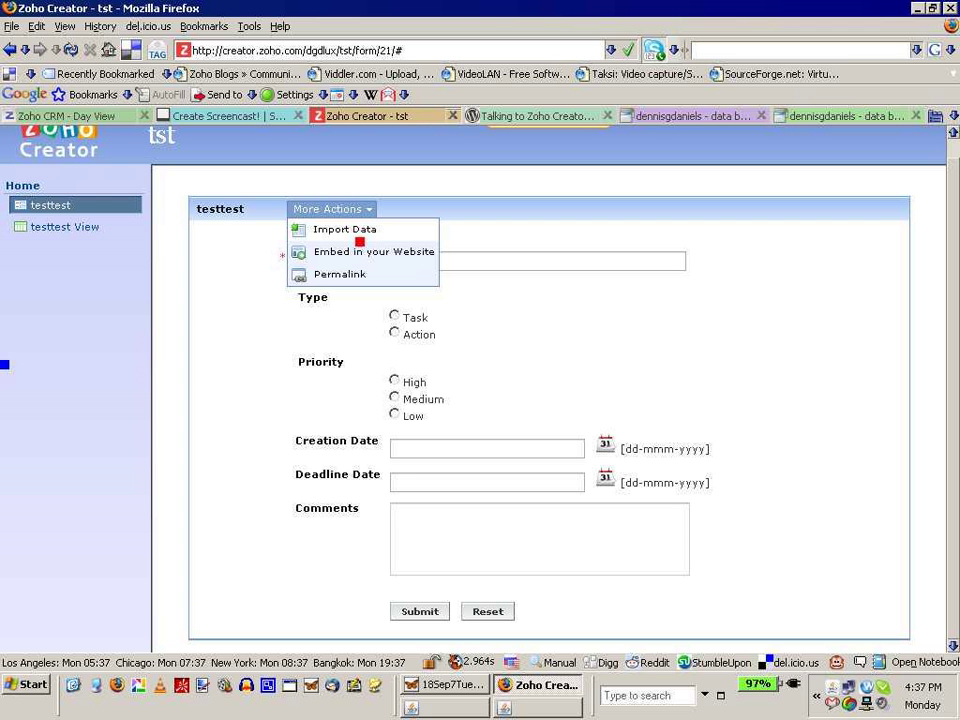
{"action": "left_click", "coordinate": [358, 241]}
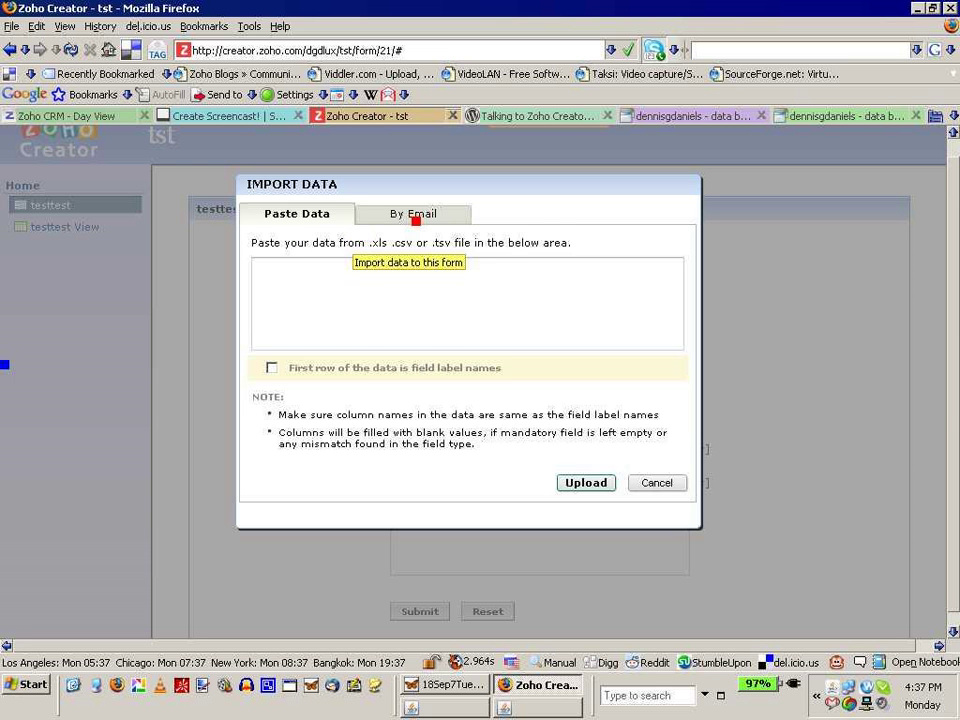
{"action": "left_click", "coordinate": [415, 218]}
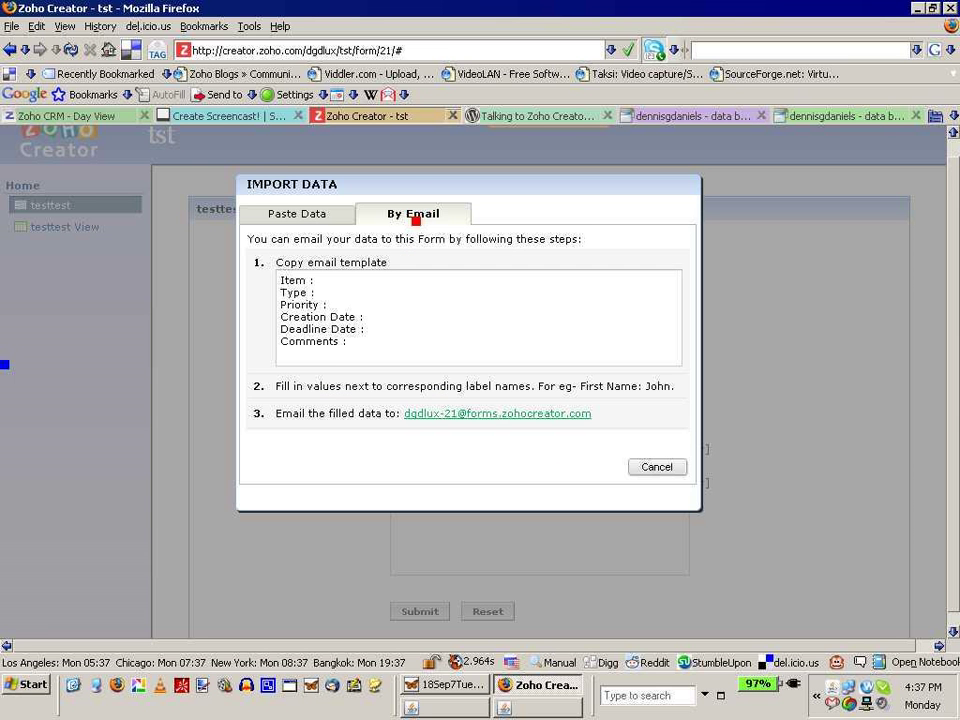
{"action": "left_click_drag", "start_coordinate": [364, 347], "coordinate": [286, 281]}
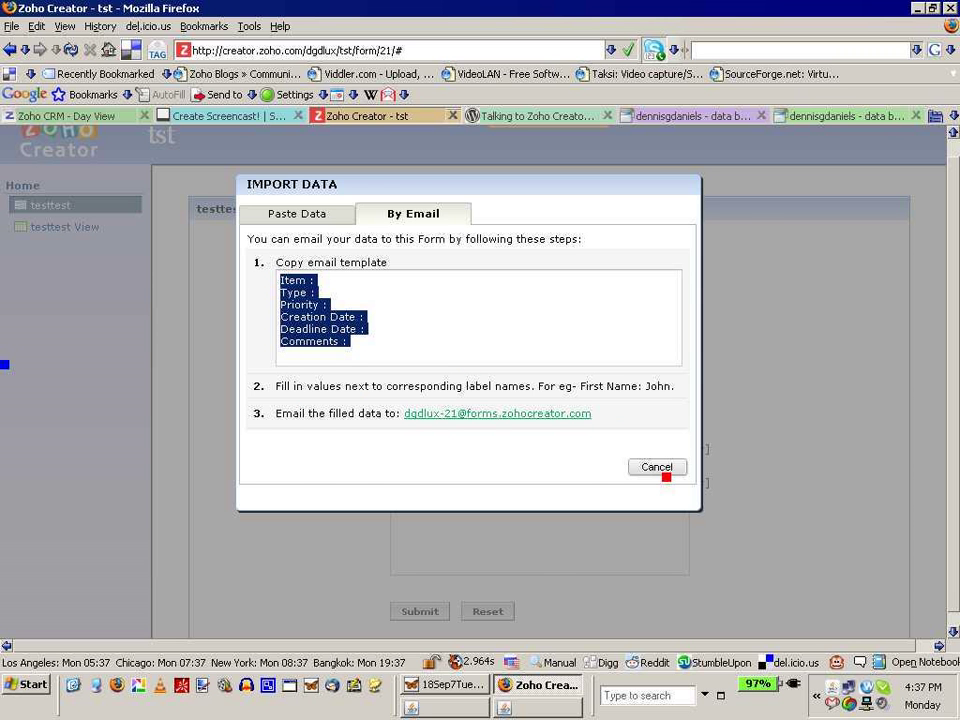
{"action": "left_click", "coordinate": [664, 474]}
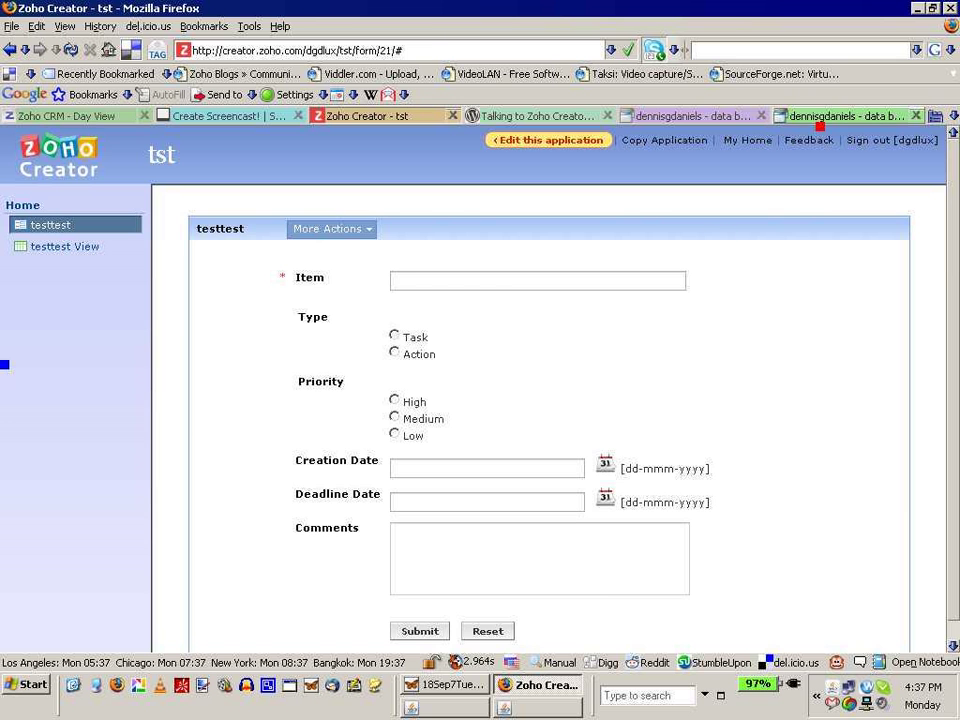
Step: In the published data by email page's form, enter the item "Make video" with type Task and priority Medium
{"action": "left_click", "coordinate": [820, 124]}
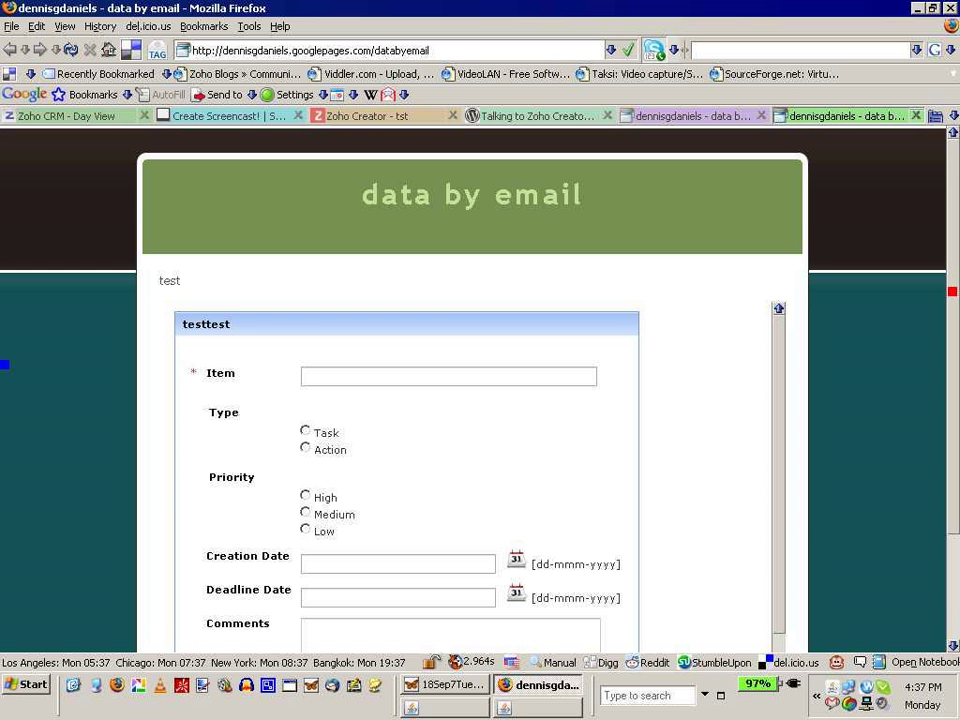
{"action": "scroll", "coordinate": [470, 400], "scroll_direction": "down", "scroll_amount": 2}
{"action": "left_click", "coordinate": [451, 280]}
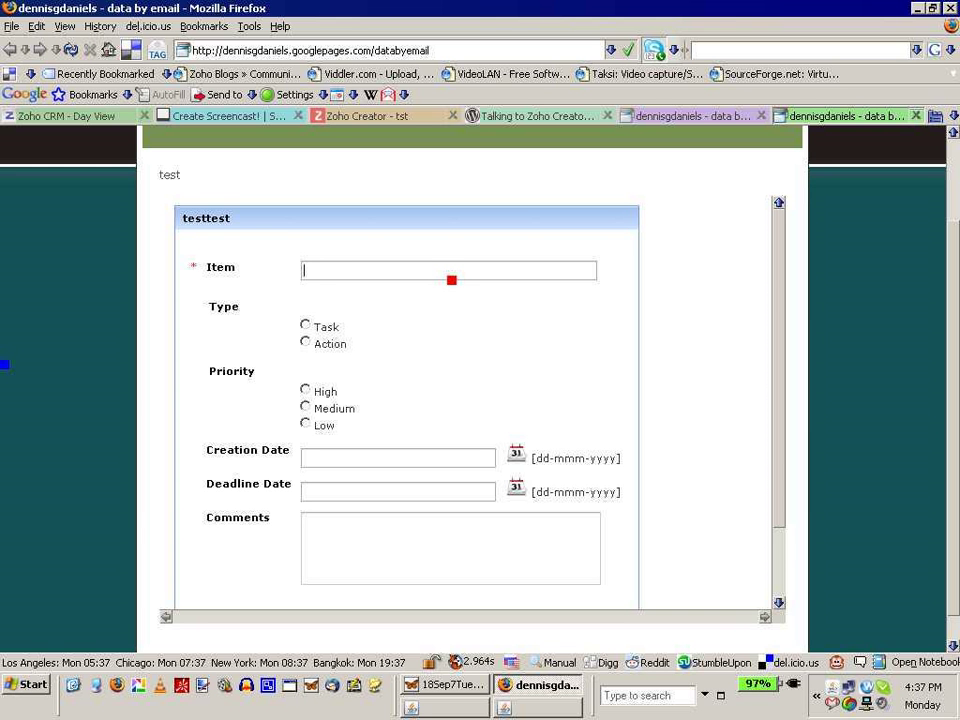
{"action": "type", "text": "Make video"}
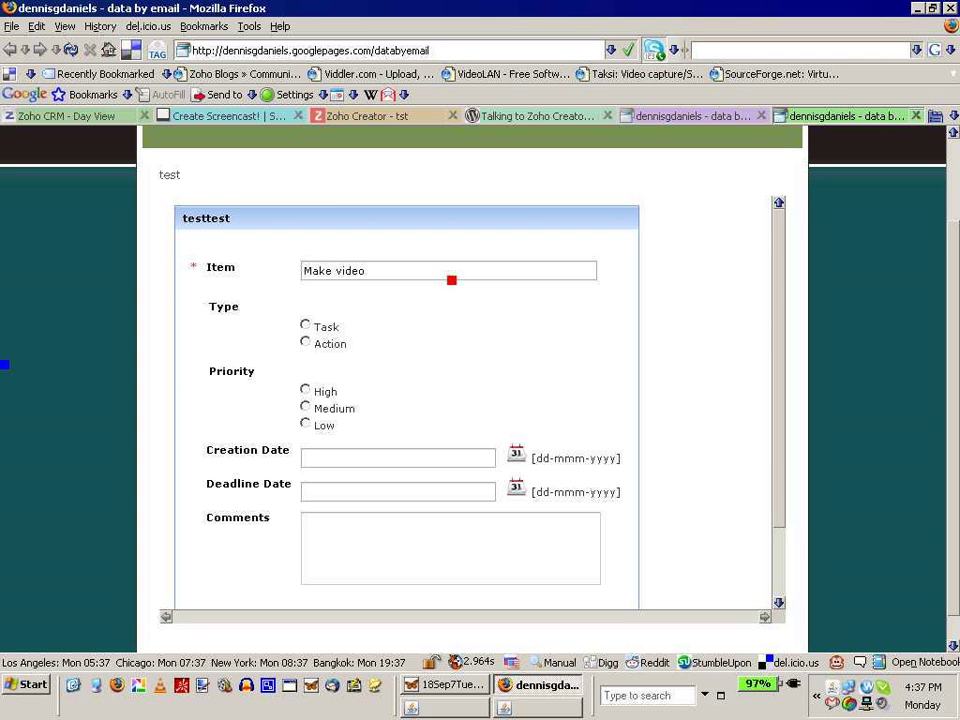
{"action": "left_click", "coordinate": [305, 325]}
{"action": "left_click", "coordinate": [305, 406]}
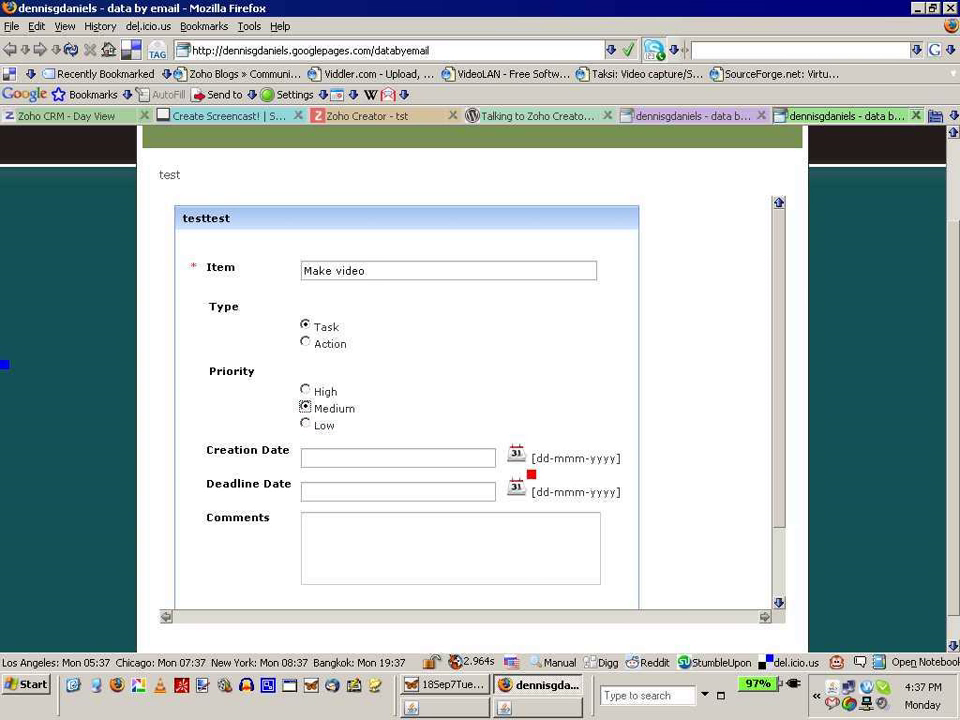
Step: Set the creation date to 18-Sep-2007 and the deadline date to 19-Sep-2007 in the embedded form
{"action": "left_click", "coordinate": [516, 453]}
{"action": "left_click", "coordinate": [569, 536]}
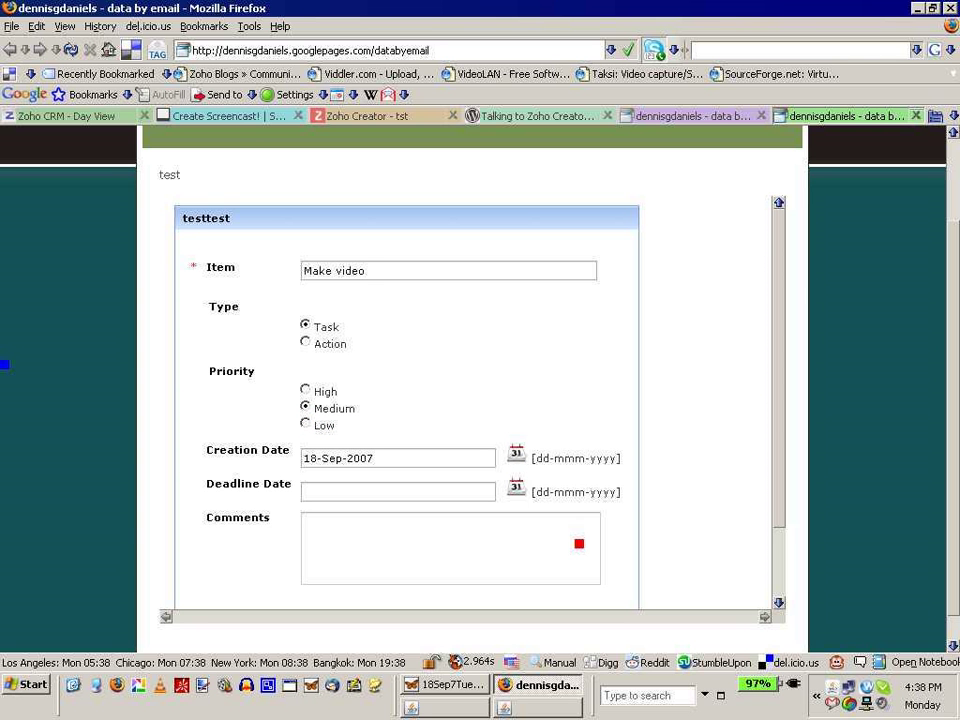
{"action": "left_click", "coordinate": [517, 489]}
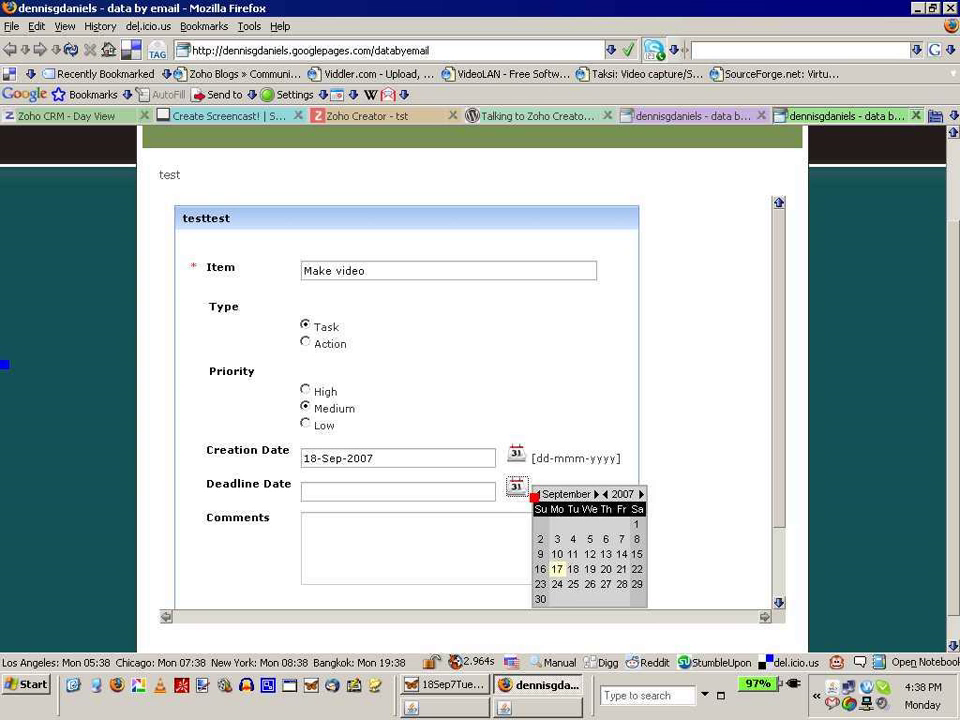
{"action": "left_click", "coordinate": [589, 569]}
{"action": "left_click", "coordinate": [488, 559]}
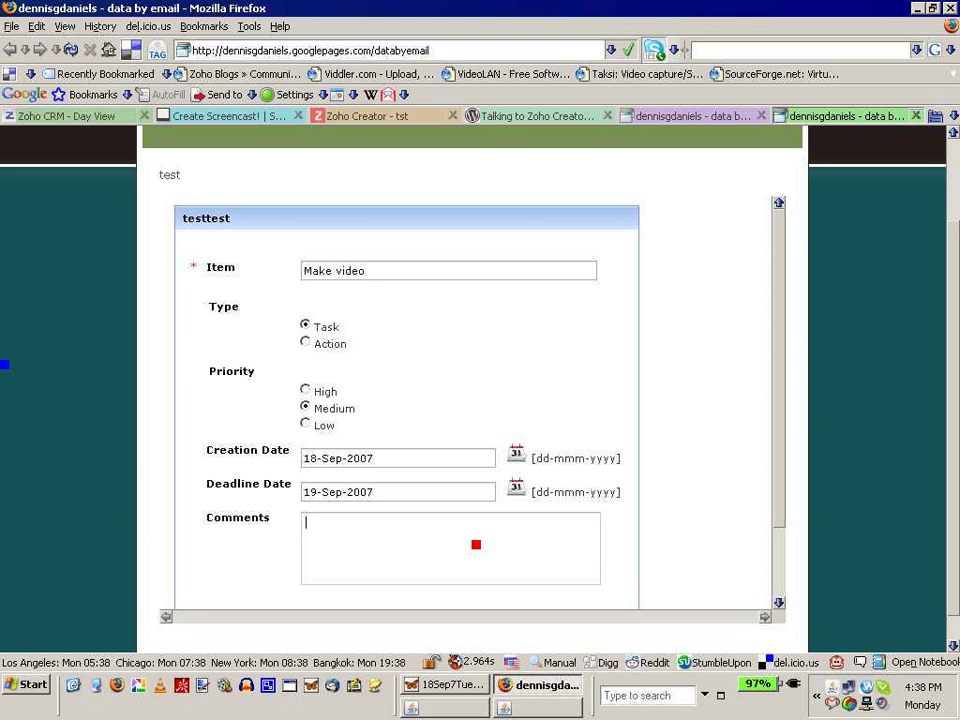
{"action": "left_click_drag", "start_coordinate": [385, 465], "coordinate": [313, 459]}
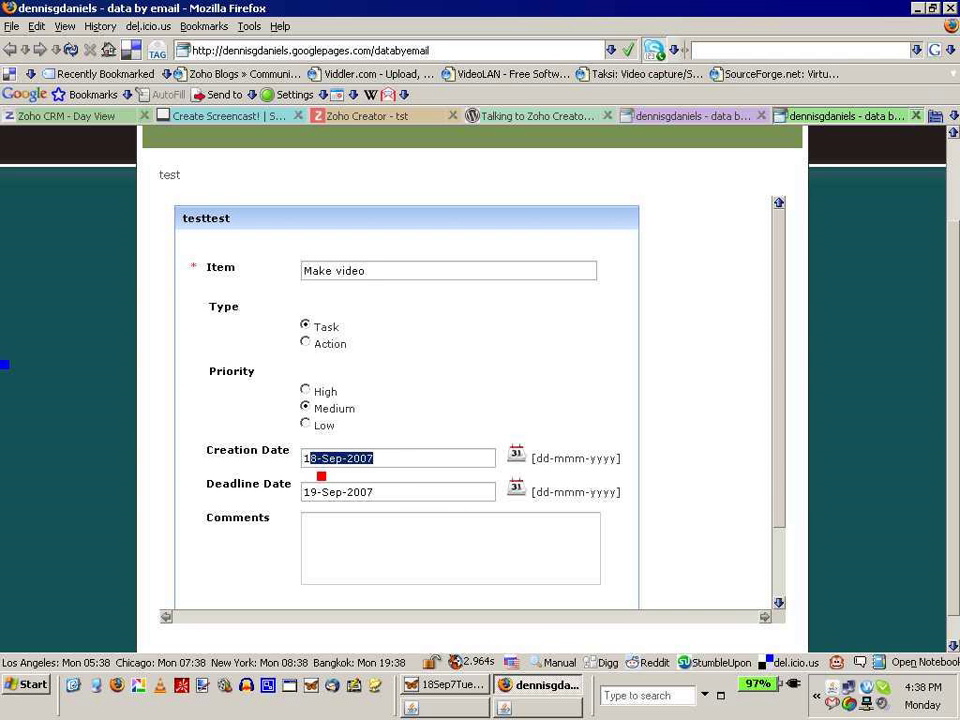
Step: Enter "Test" as the comment and submit the embedded form
{"action": "left_click", "coordinate": [391, 538]}
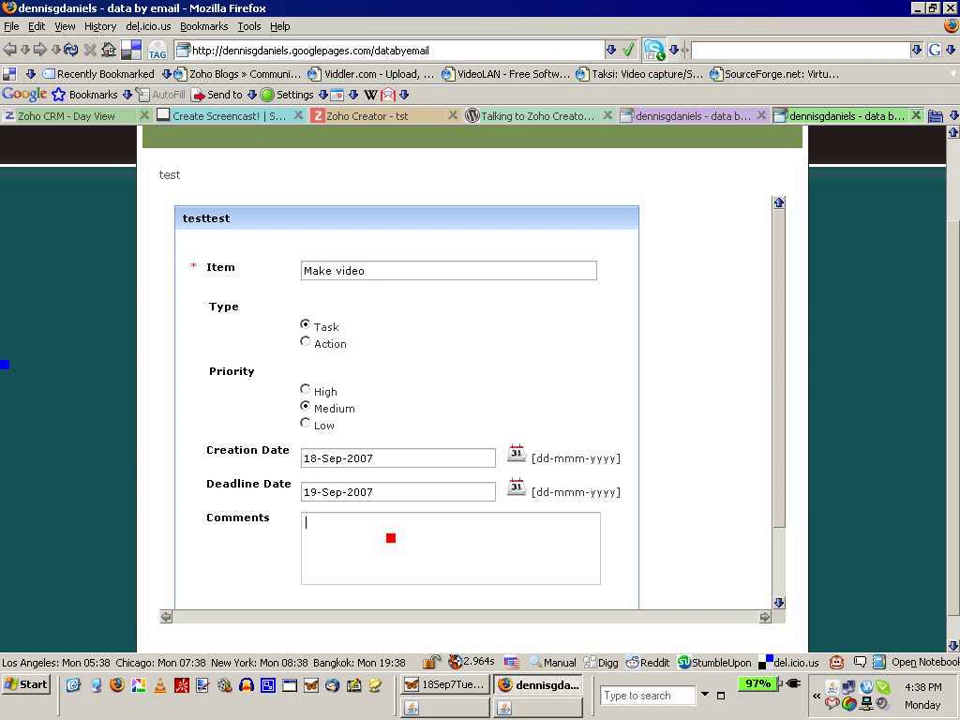
{"action": "type", "text": "Test"}
{"action": "scroll", "coordinate": [589, 572], "scroll_direction": "down", "scroll_amount": 2}
{"action": "left_click", "coordinate": [328, 534]}
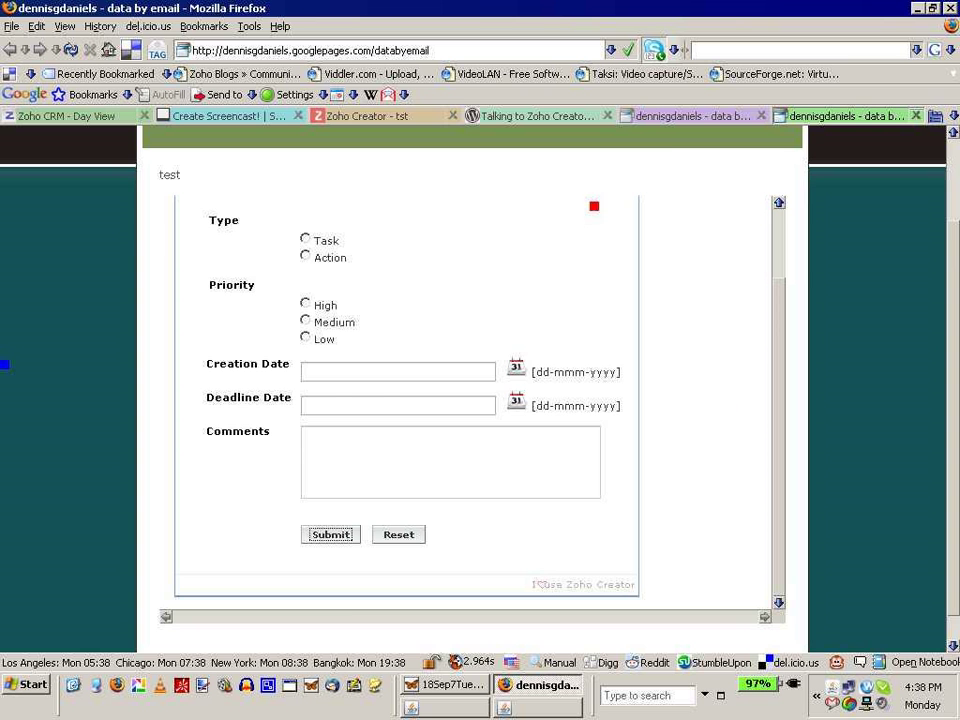
Step: In Zoho Creator, open the testtest form's website embed options and change the success message to "Data added successfully!"
{"action": "left_click", "coordinate": [403, 118]}
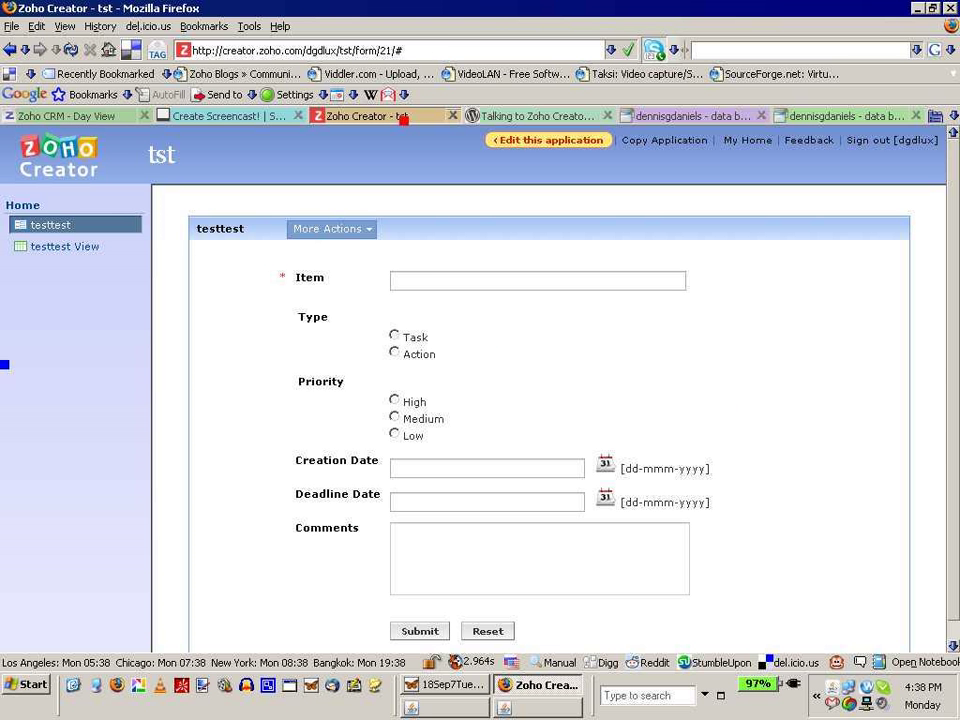
{"action": "left_click", "coordinate": [337, 230]}
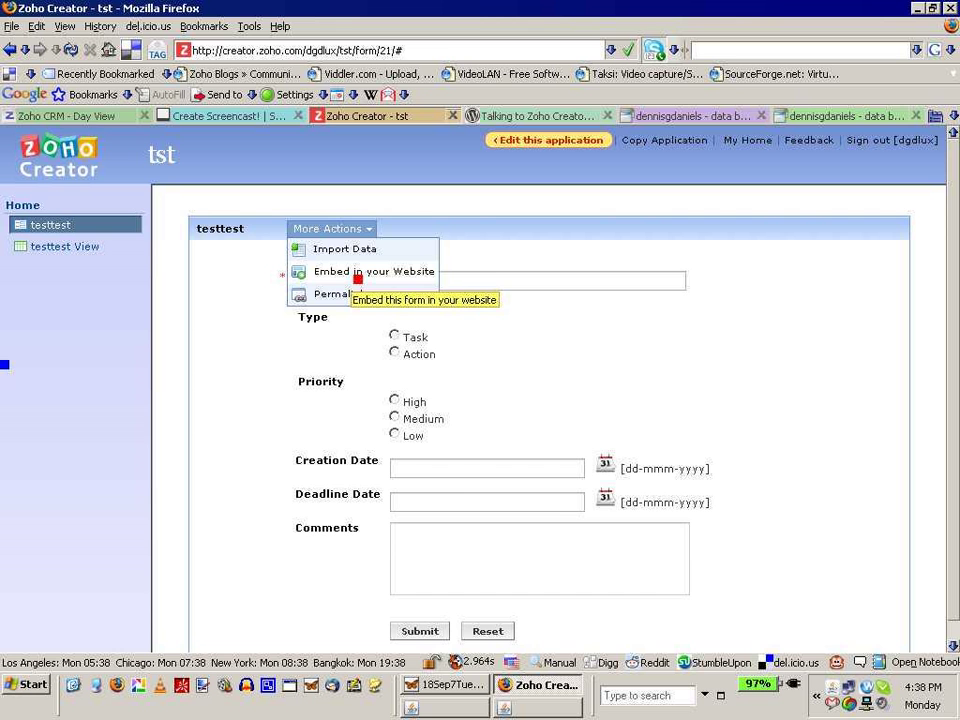
{"action": "left_click", "coordinate": [357, 279]}
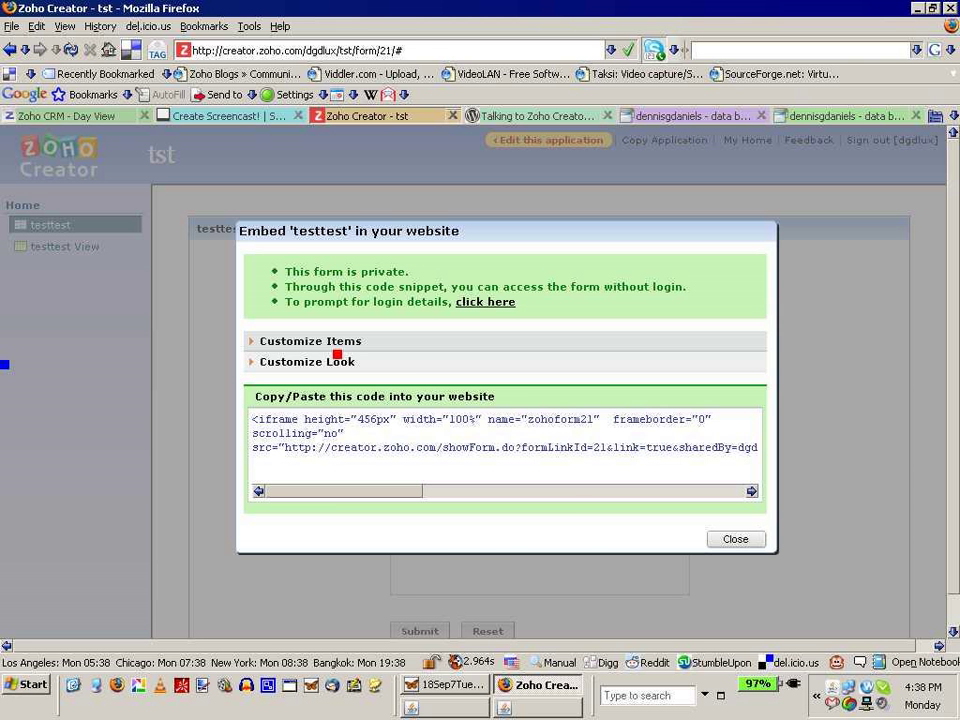
{"action": "left_click", "coordinate": [337, 343]}
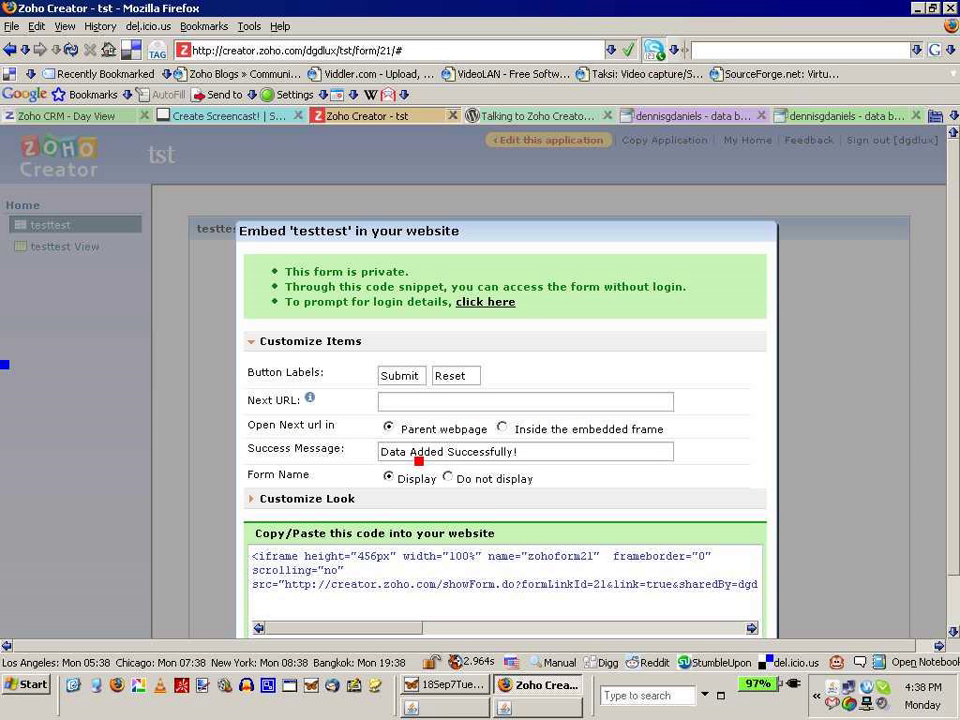
{"action": "left_click_drag", "start_coordinate": [426, 460], "coordinate": [457, 460]}
{"action": "type", "text": "a"}
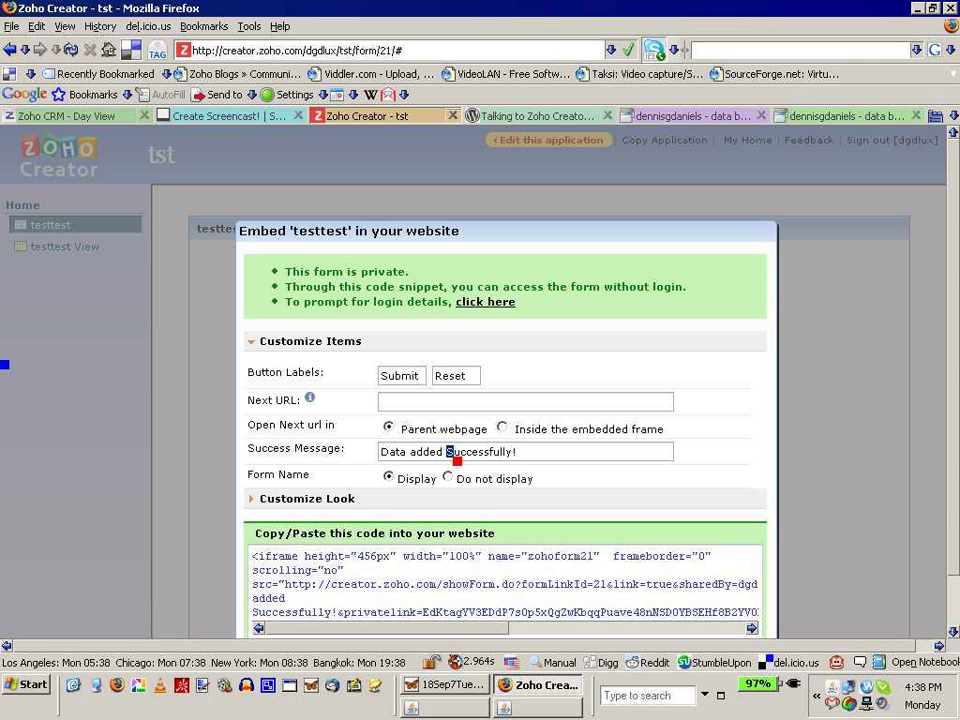
{"action": "type", "text": "s"}
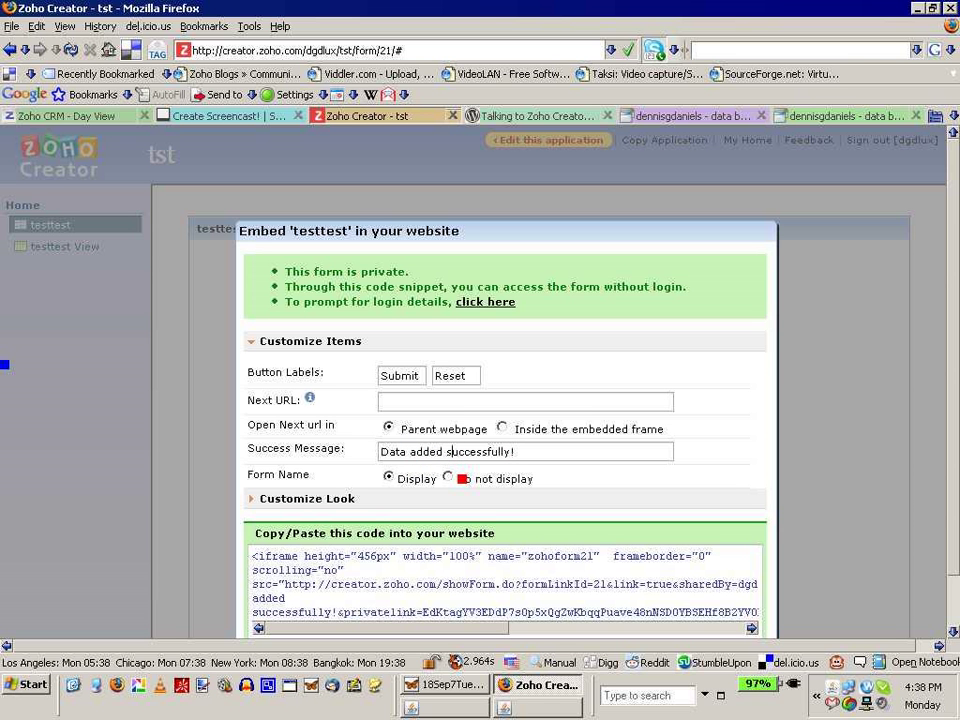
Step: Set the embedded form's name to Do not display and close the embed dialog
{"action": "left_click", "coordinate": [459, 478]}
{"action": "scroll", "coordinate": [940, 347], "scroll_direction": "down", "scroll_amount": 1}
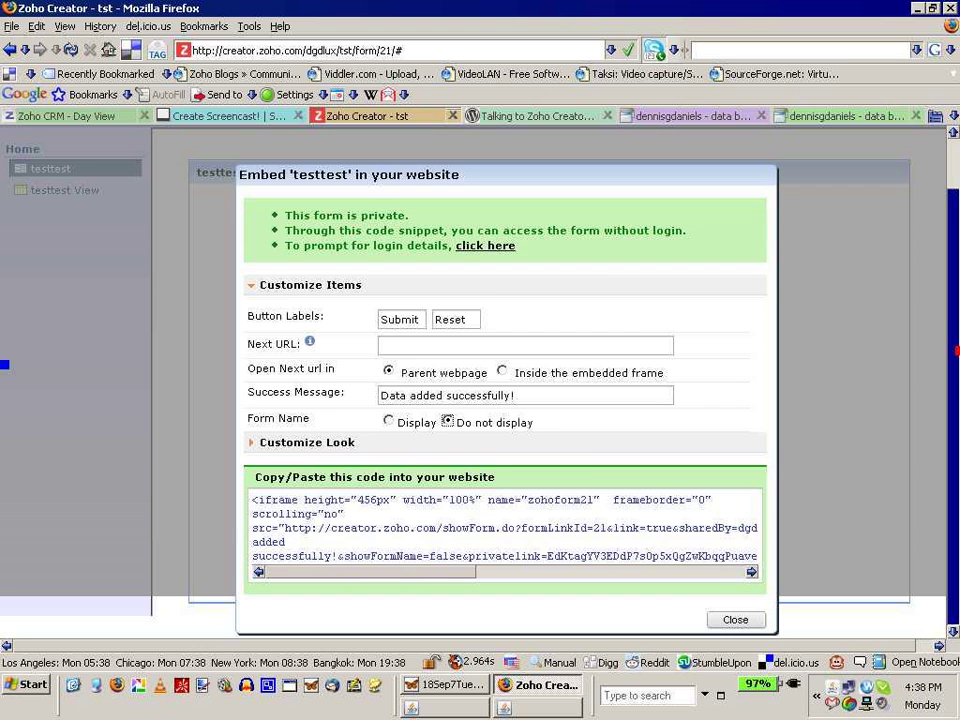
{"action": "left_click", "coordinate": [740, 620]}
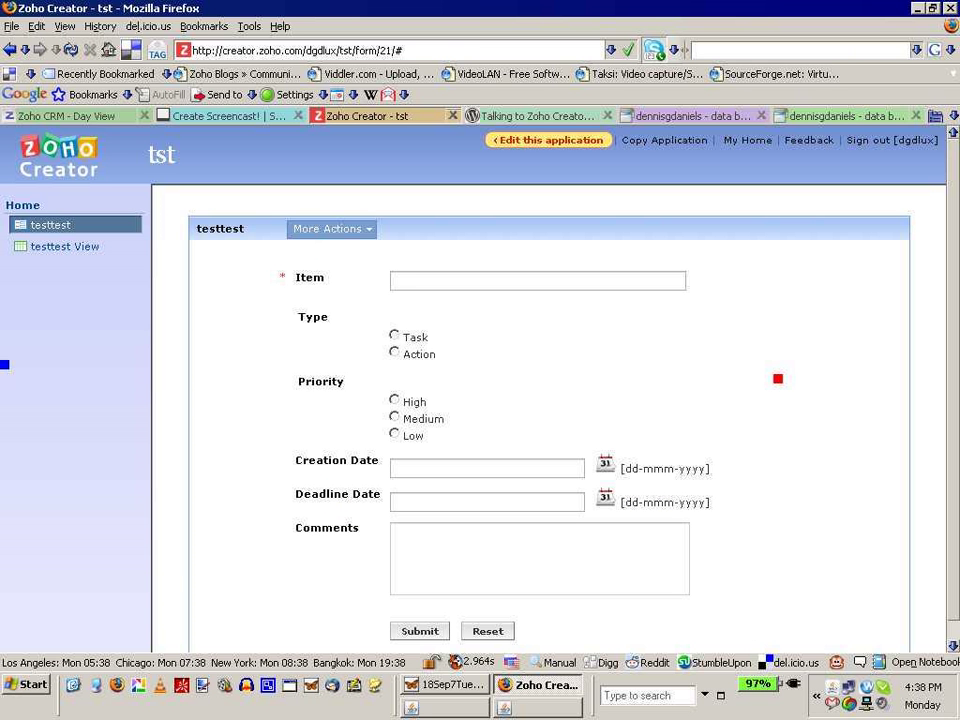
Step: Reload the published data by email page and look at its editing page in Google Page Creator
{"action": "left_click", "coordinate": [836, 117]}
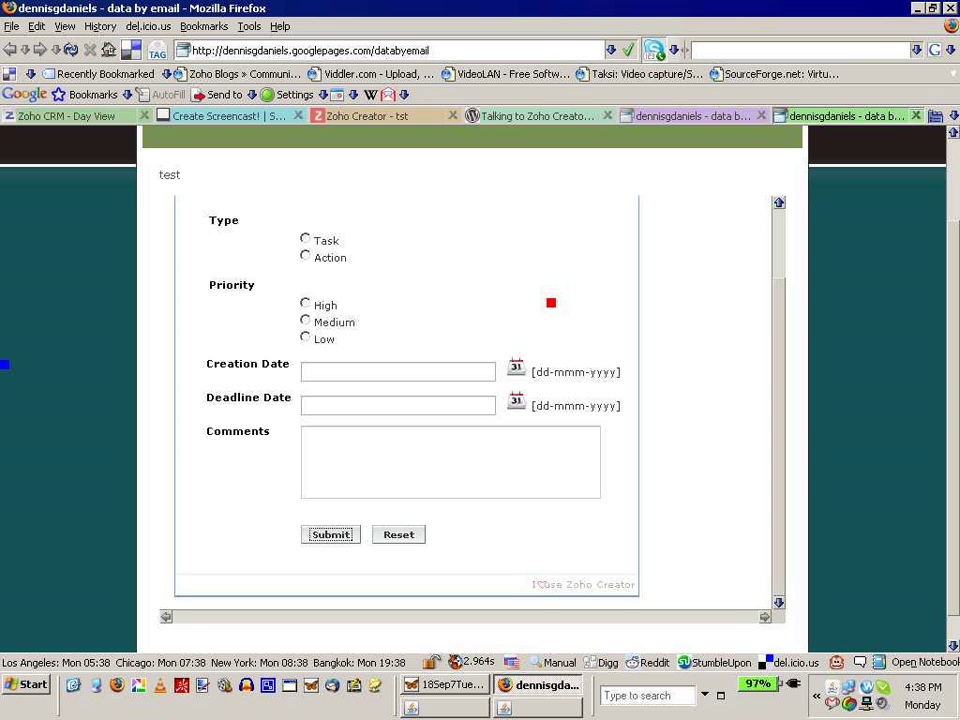
{"action": "key", "text": "F5"}
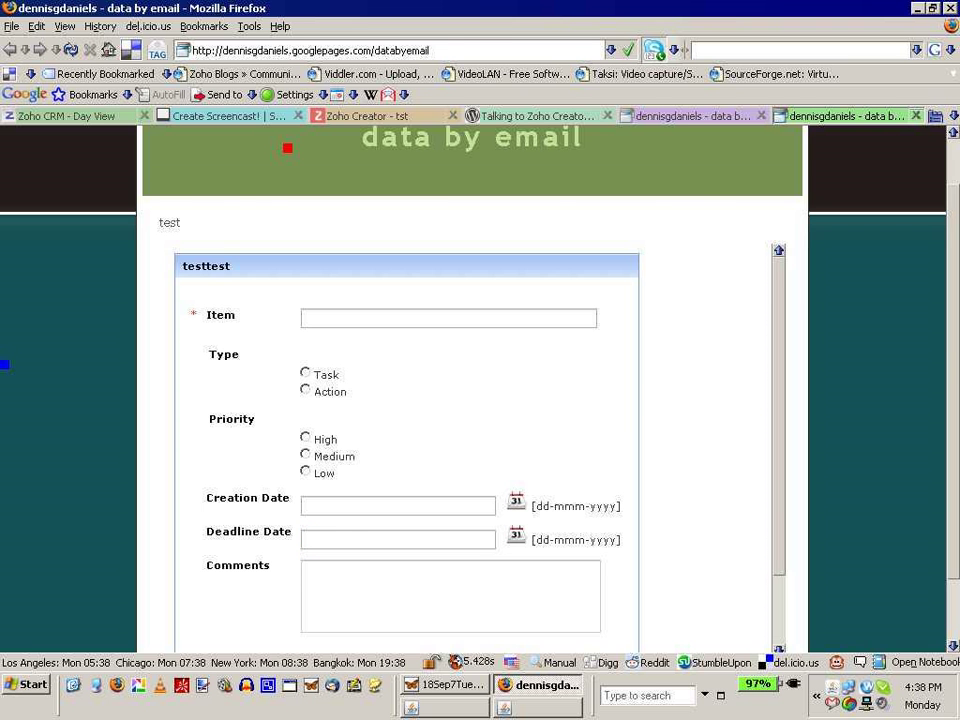
{"action": "left_click", "coordinate": [648, 116]}
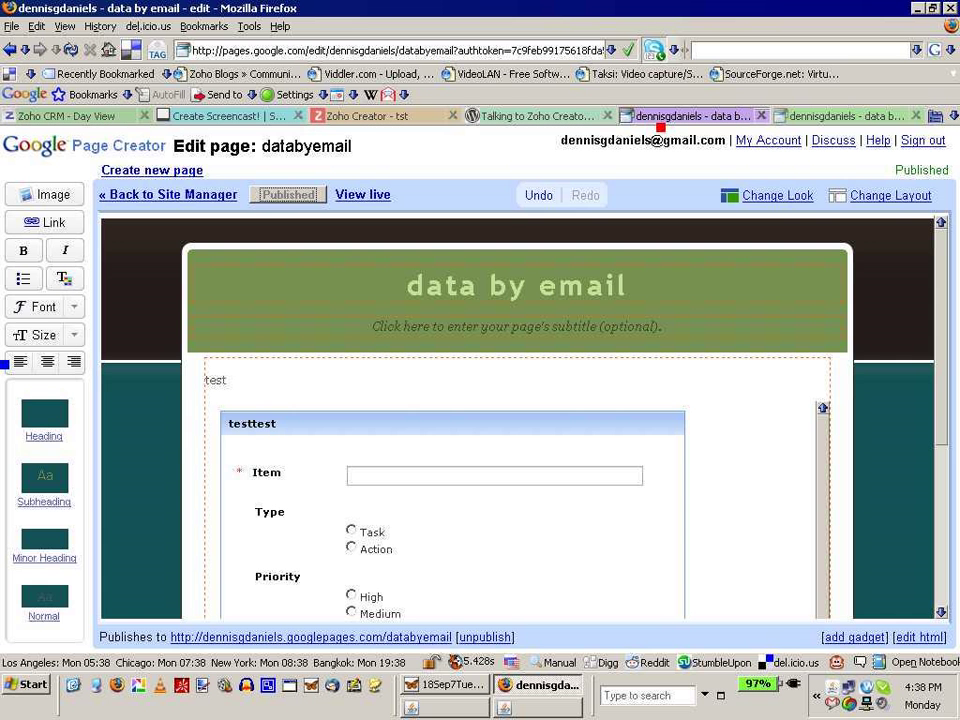
Step: Return to Zoho Creator and open the testtest View to check the submitted record
{"action": "left_click", "coordinate": [261, 117]}
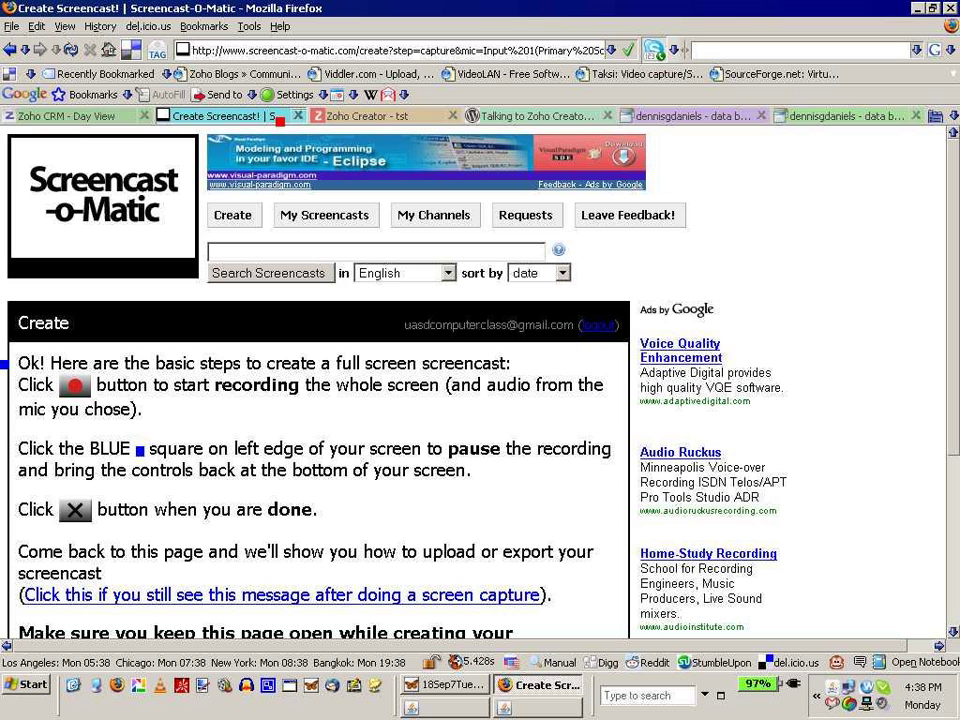
{"action": "left_click", "coordinate": [322, 116]}
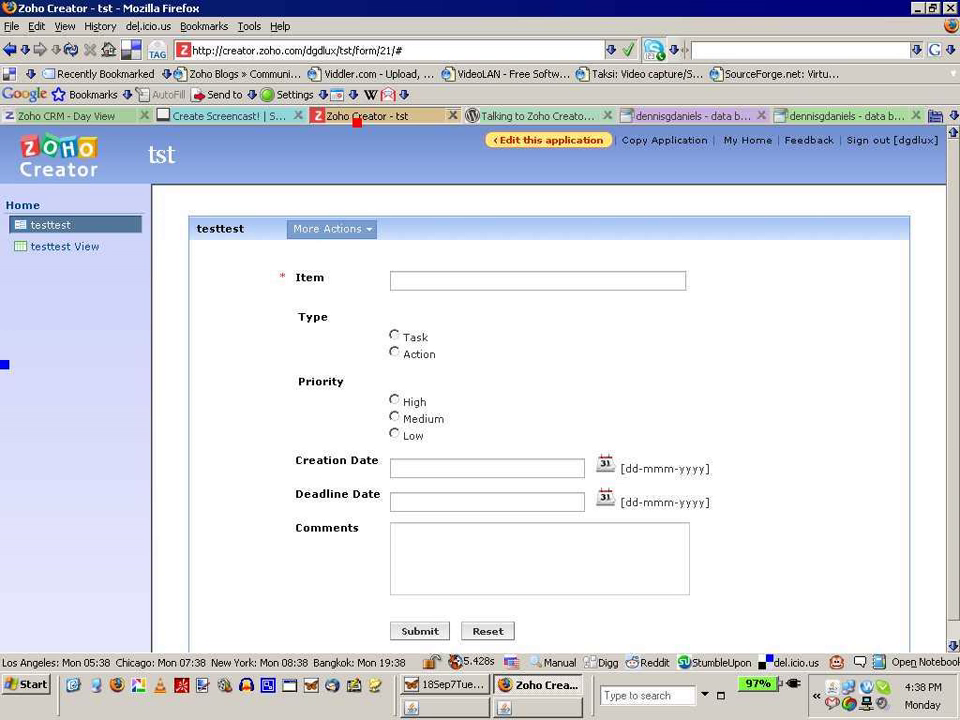
{"action": "left_click", "coordinate": [88, 250]}
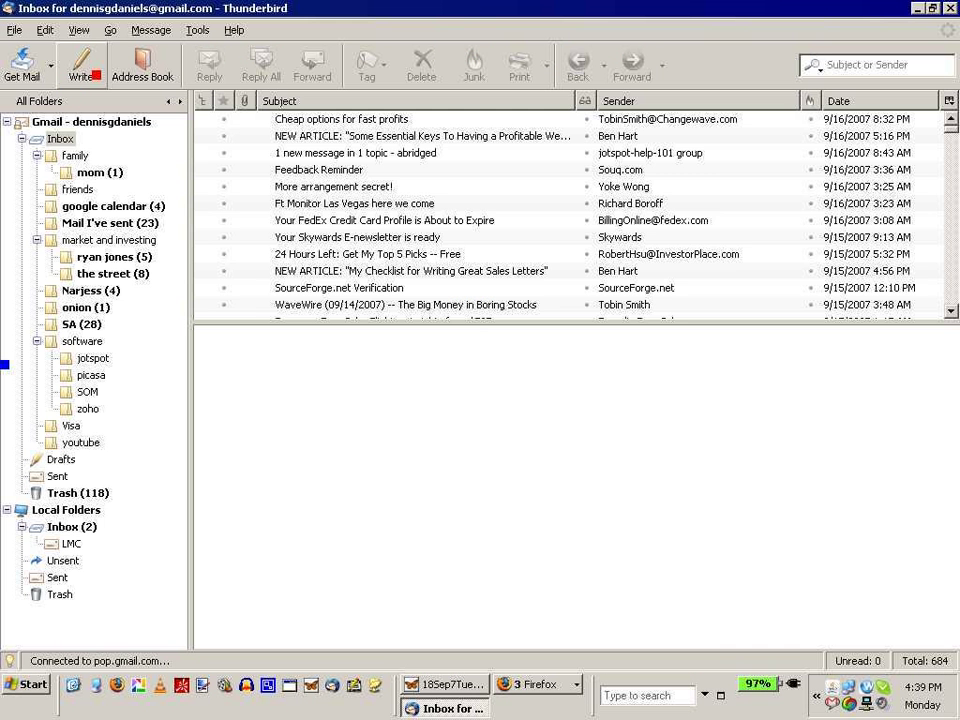
Step: In Thunderbird, start a new message and paste the form template with the Item, Type, Priority, Creation Date, Deadline Date and Comments labels into its body
{"action": "left_click", "coordinate": [96, 74]}
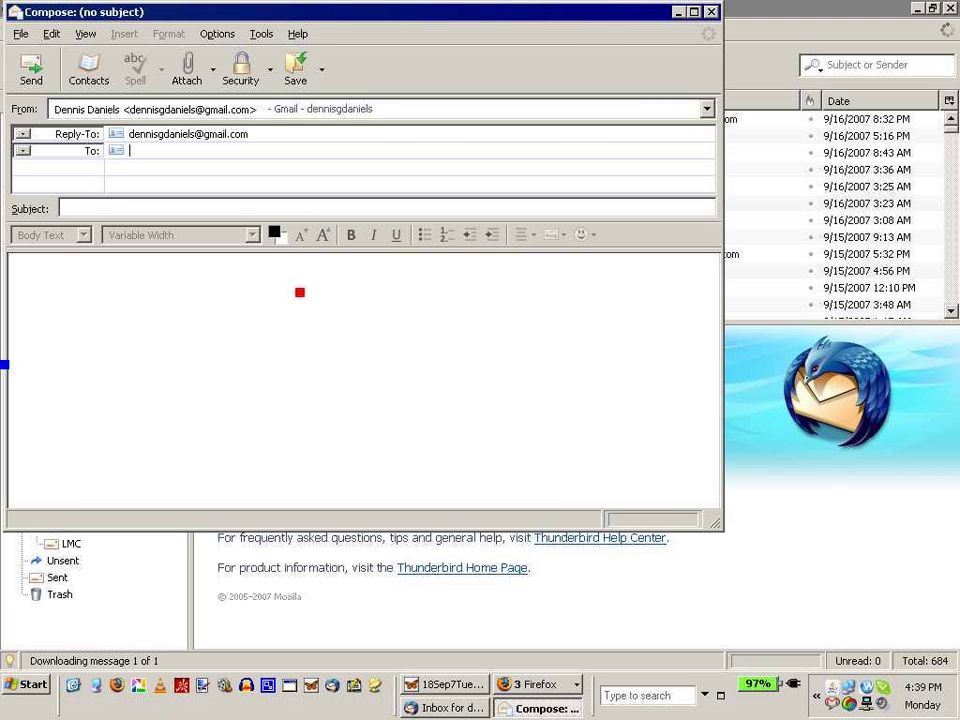
{"action": "left_click", "coordinate": [298, 296]}
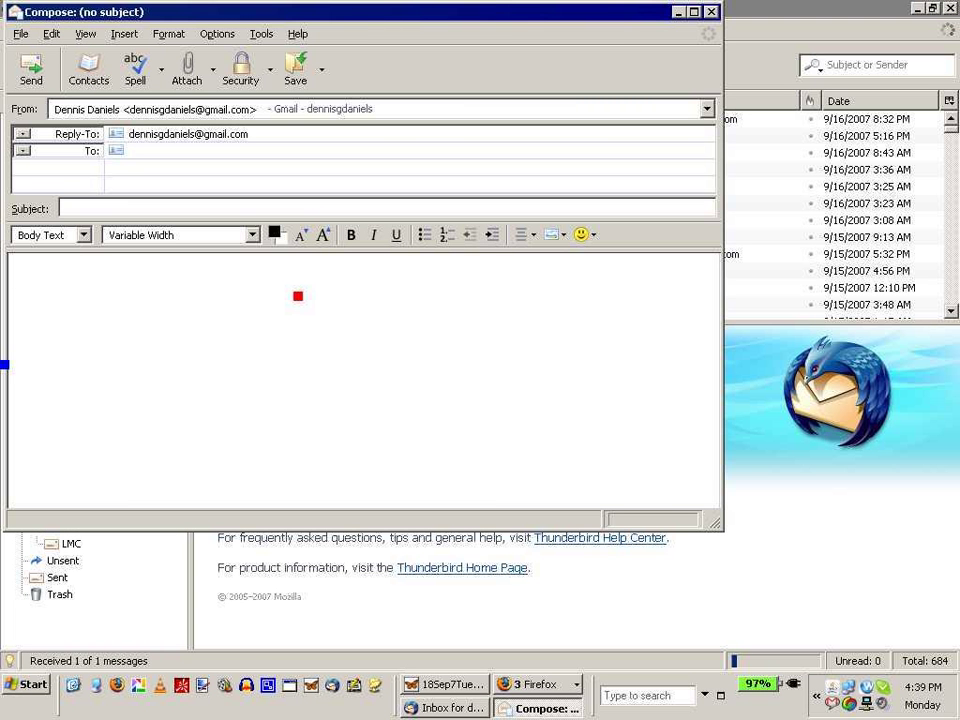
{"action": "type", "text": "Item : Type : Priority : Creation Date : Deadline Date : Comments :"}
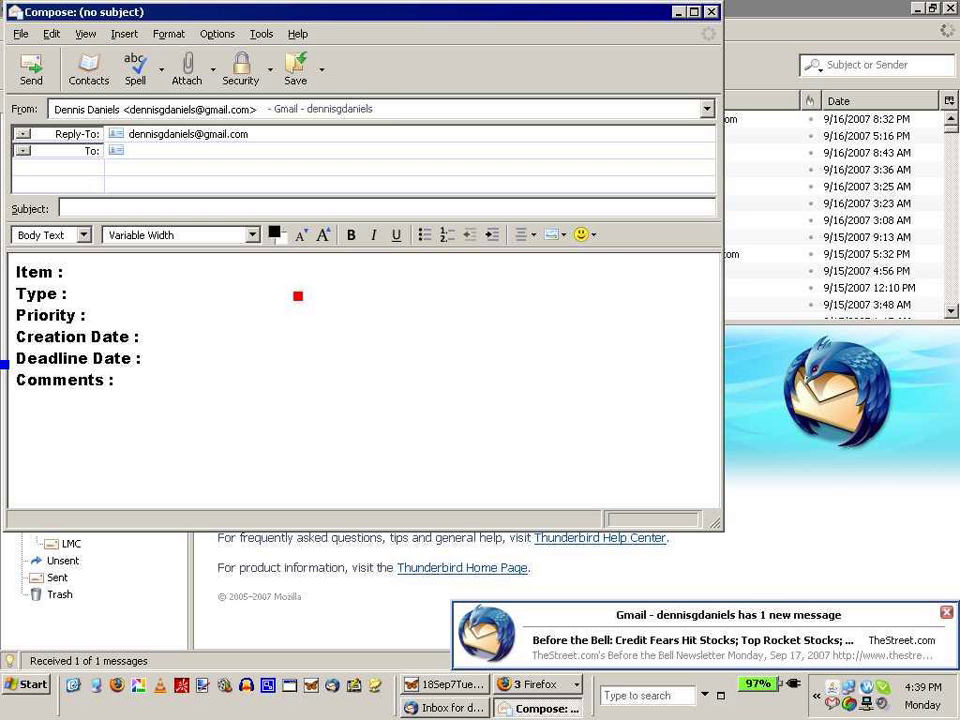
Step: Return to Zoho Creator and copy the submission email address from the testtest form's Import Data By Email instructions
{"action": "key", "text": "alt+Tab"}
{"action": "key", "text": "alt+Tab"}
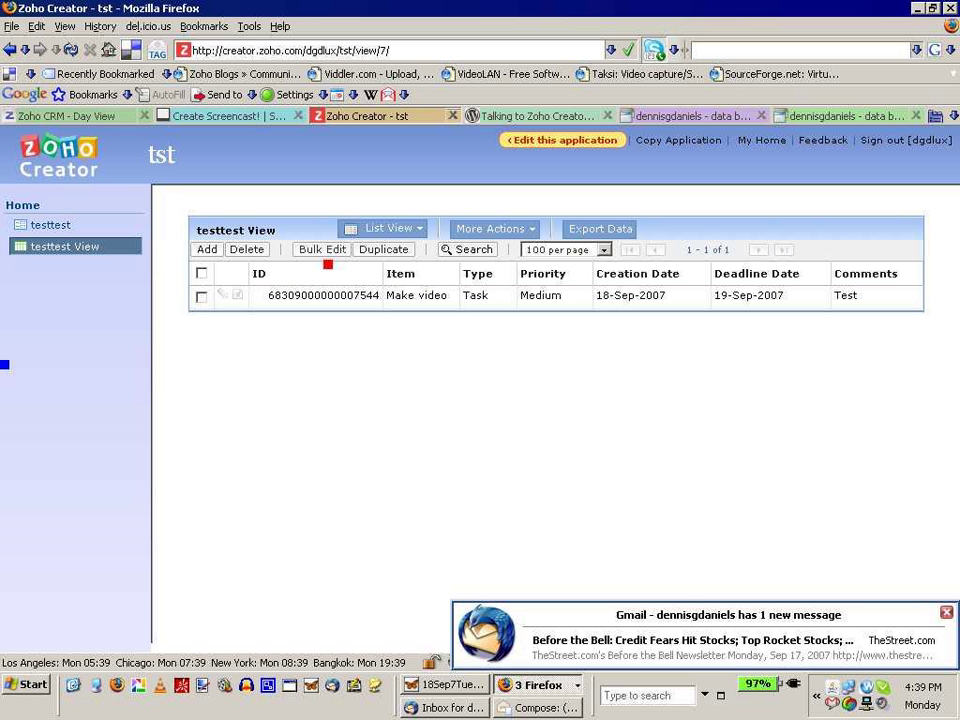
{"action": "left_click", "coordinate": [70, 224]}
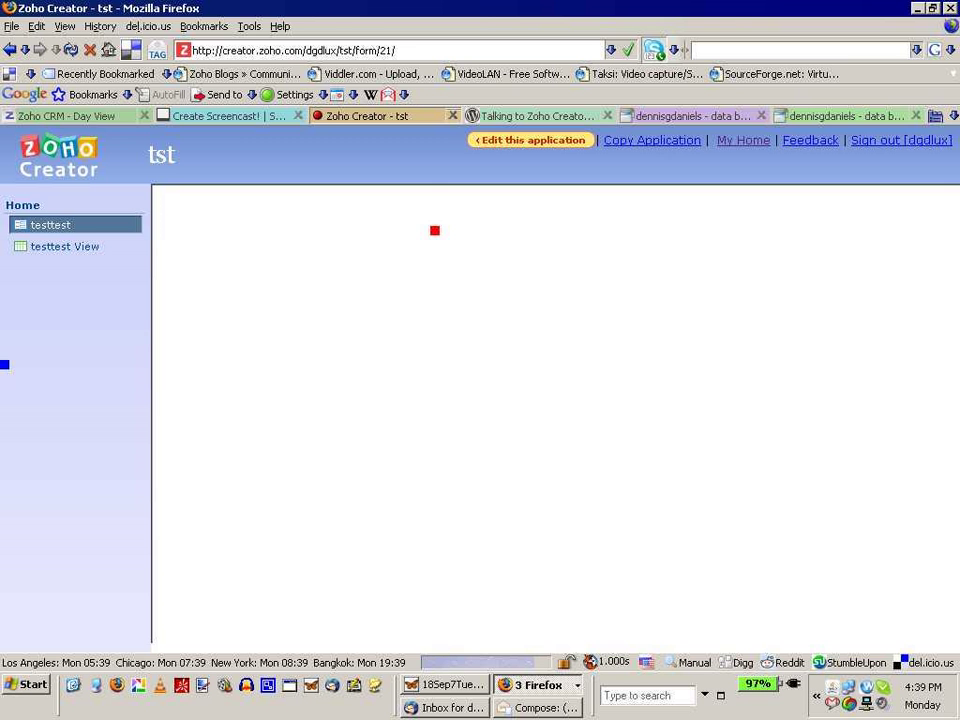
{"action": "left_click", "coordinate": [357, 230]}
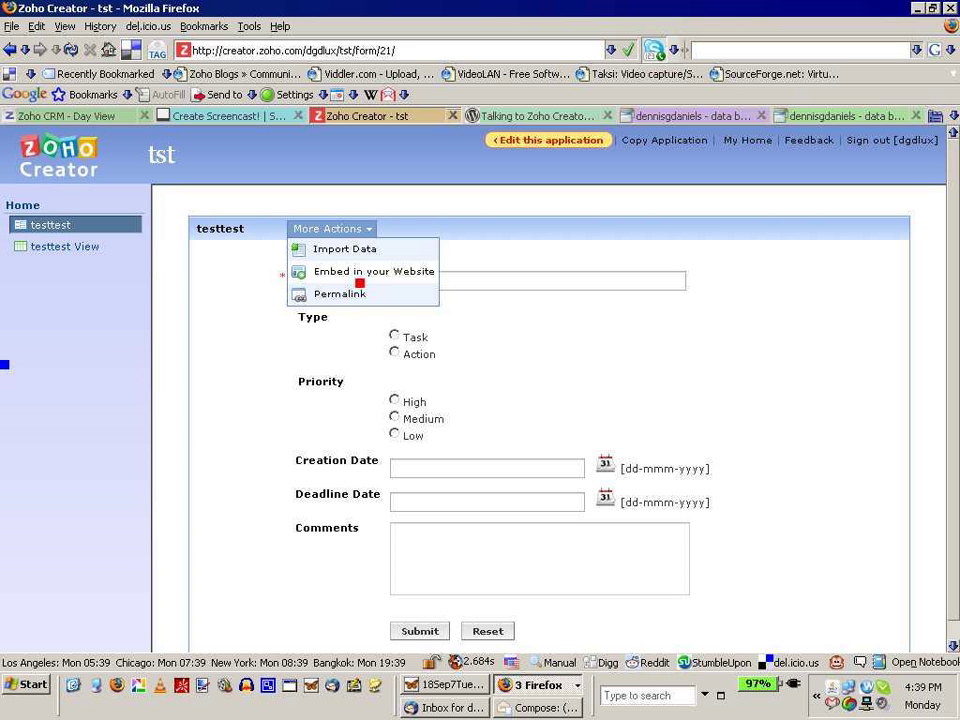
{"action": "left_click", "coordinate": [345, 249]}
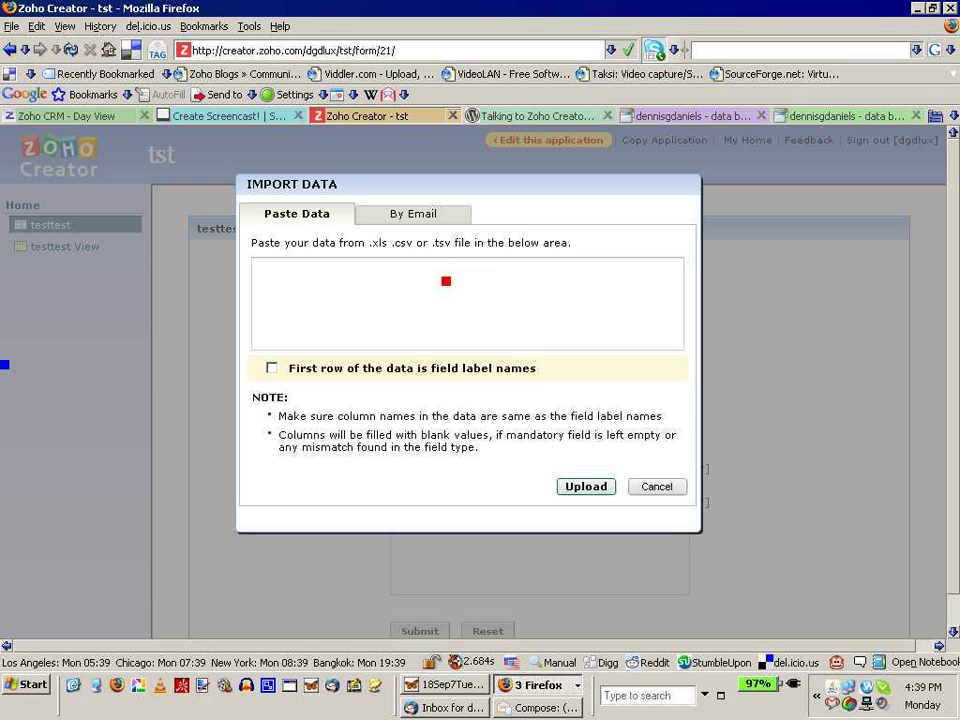
{"action": "left_click", "coordinate": [435, 216]}
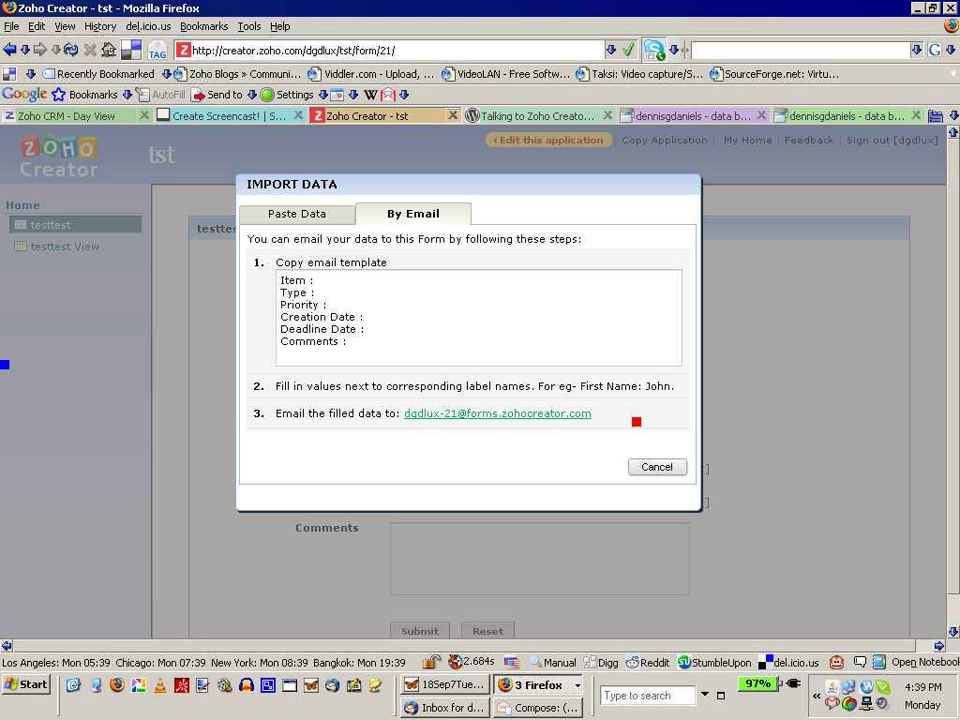
{"action": "left_click_drag", "start_coordinate": [604, 422], "coordinate": [399, 433]}
{"action": "key", "text": "ctrl+c"}
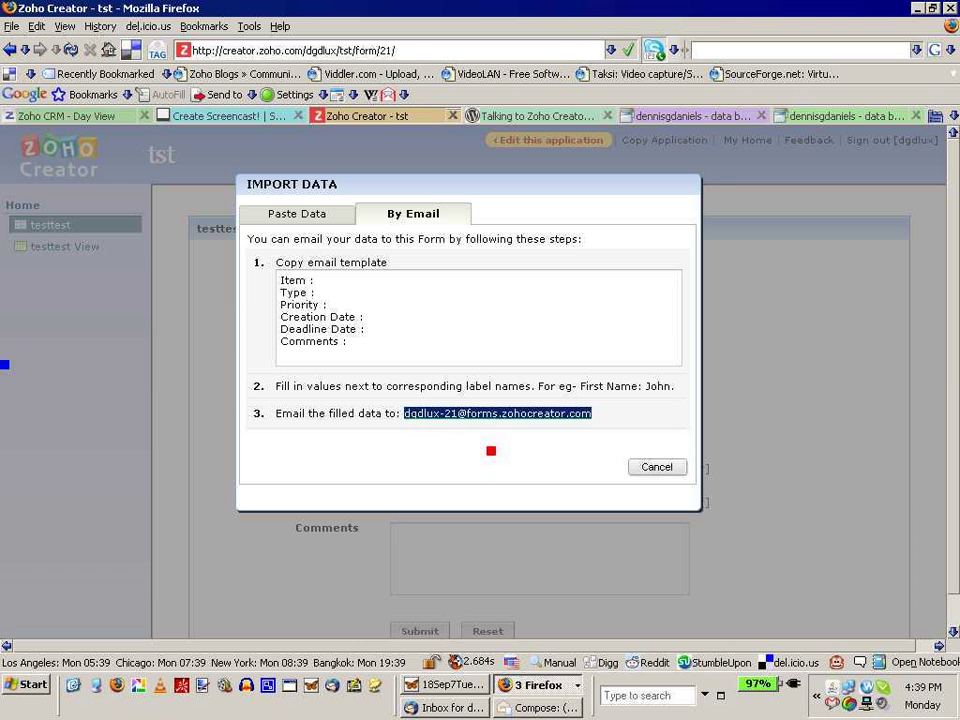
Step: Paste the form's submission email address as the recipient of the Thunderbird message
{"action": "key", "text": "alt+Tab"}
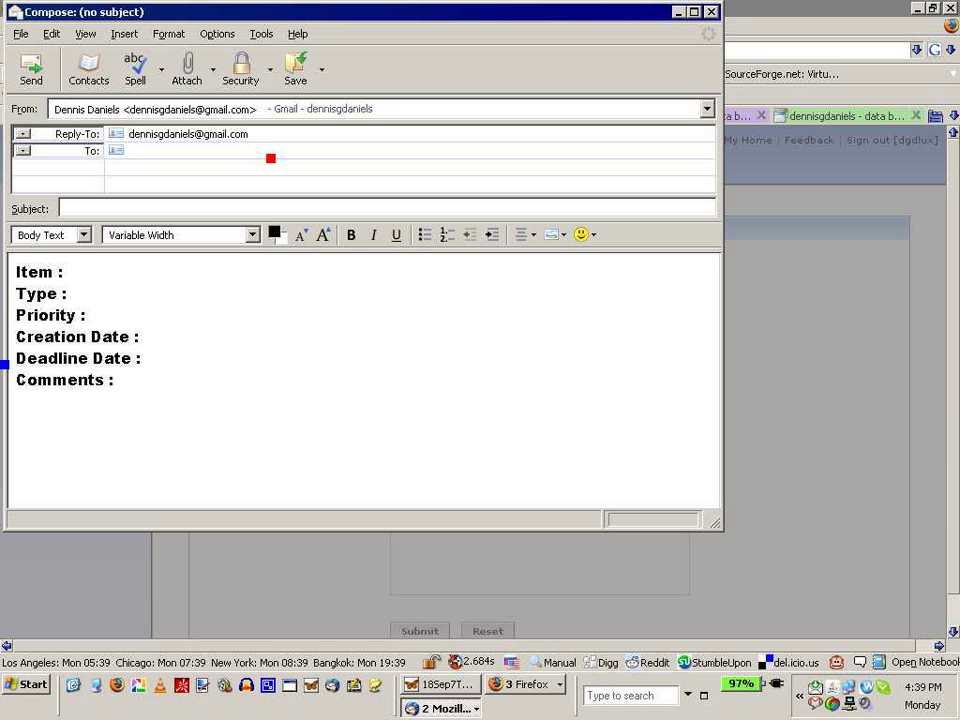
{"action": "left_click", "coordinate": [270, 157]}
{"action": "key", "text": "ctrl+v"}
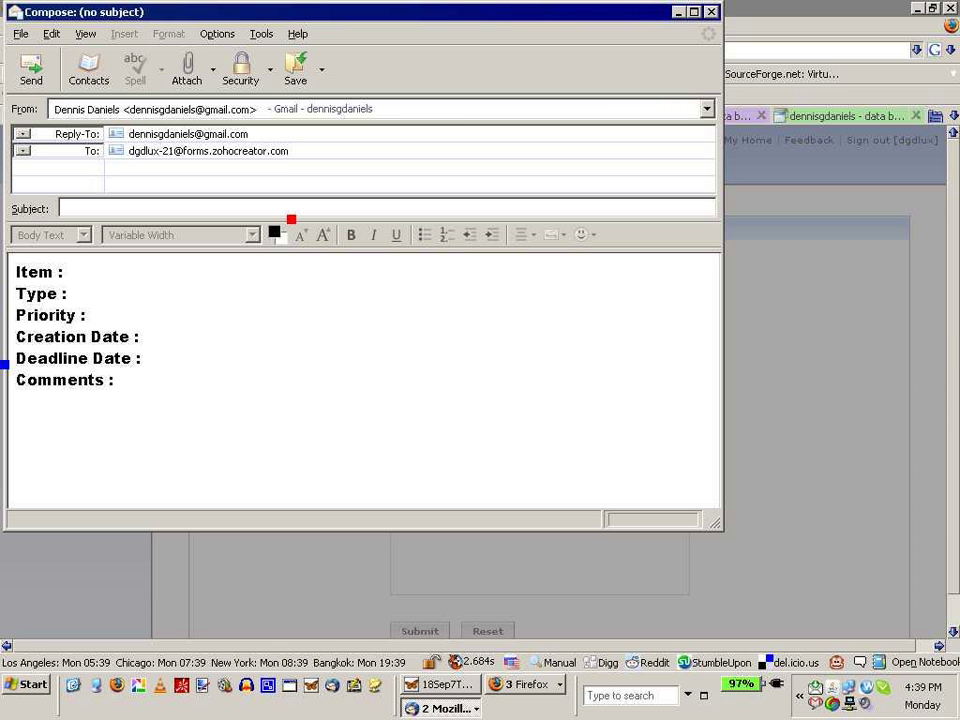
Step: Fill the message template with Item 1, Type 2, Priority 3 and Creation Date May
{"action": "left_click", "coordinate": [223, 275]}
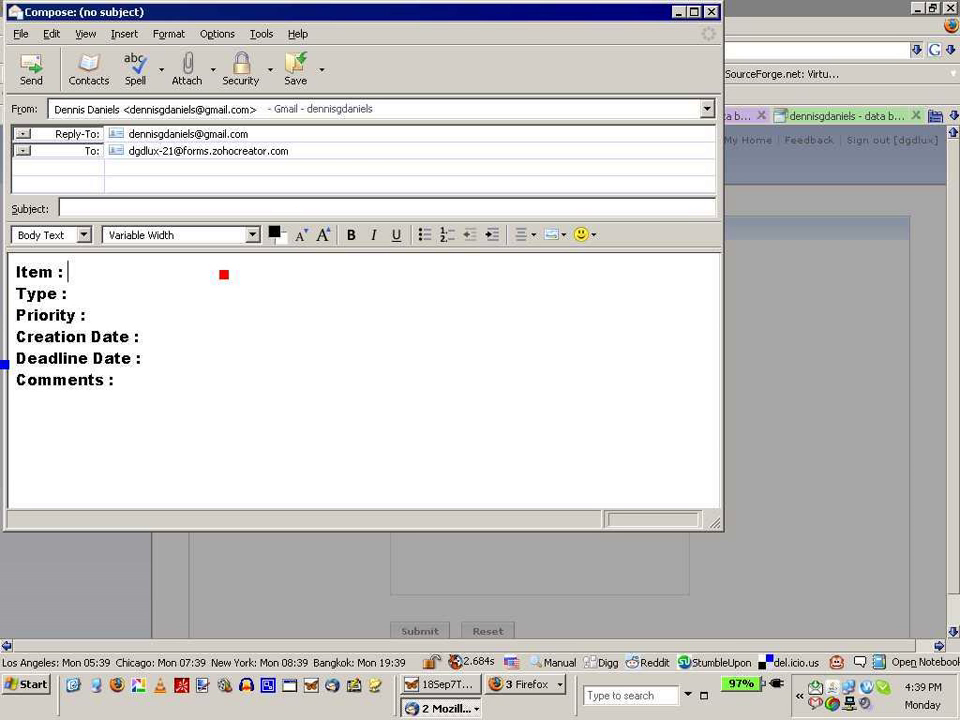
{"action": "type", "text": "1"}
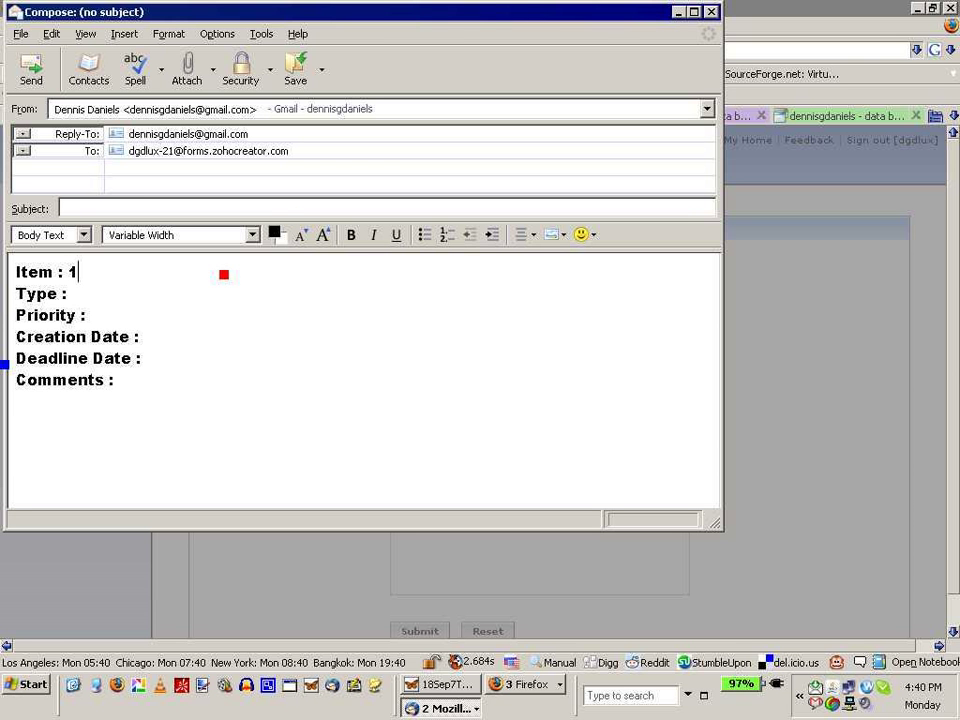
{"action": "key", "text": "Down"}
{"action": "type", "text": "2"}
{"action": "key", "text": "Down"}
{"action": "type", "text": "3"}
{"action": "key", "text": "Down"}
{"action": "key", "text": "End"}
{"action": "type", "text": "May"}
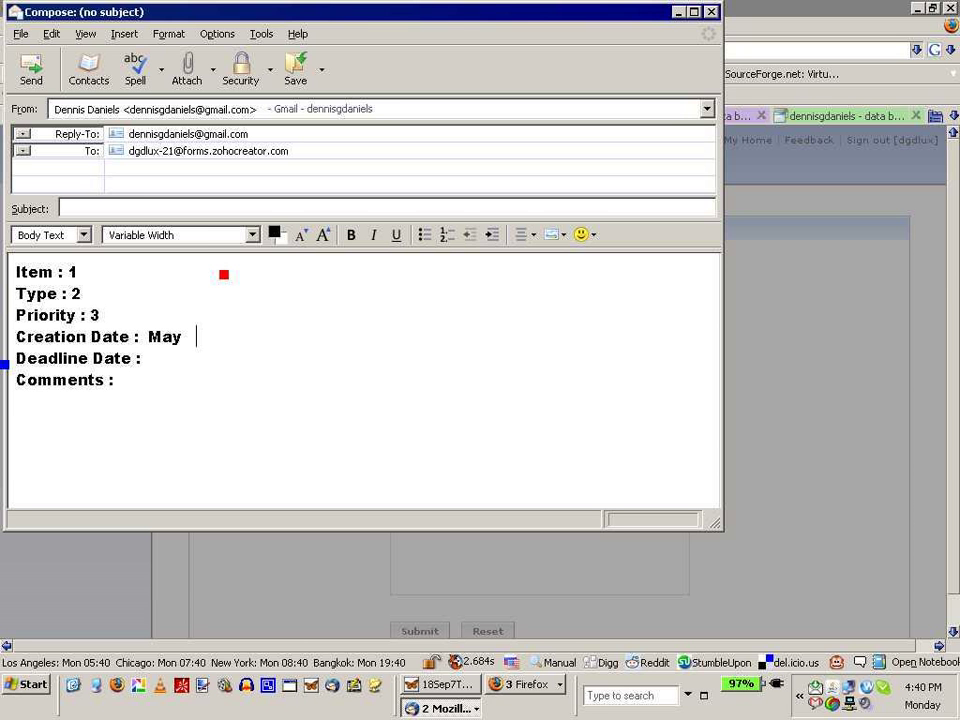
Step: Complete the template with Deadline Date November and the comment "This is a test"
{"action": "key", "text": "Down"}
{"action": "type", "text": "Nov"}
{"action": "type", "text": "emb"}
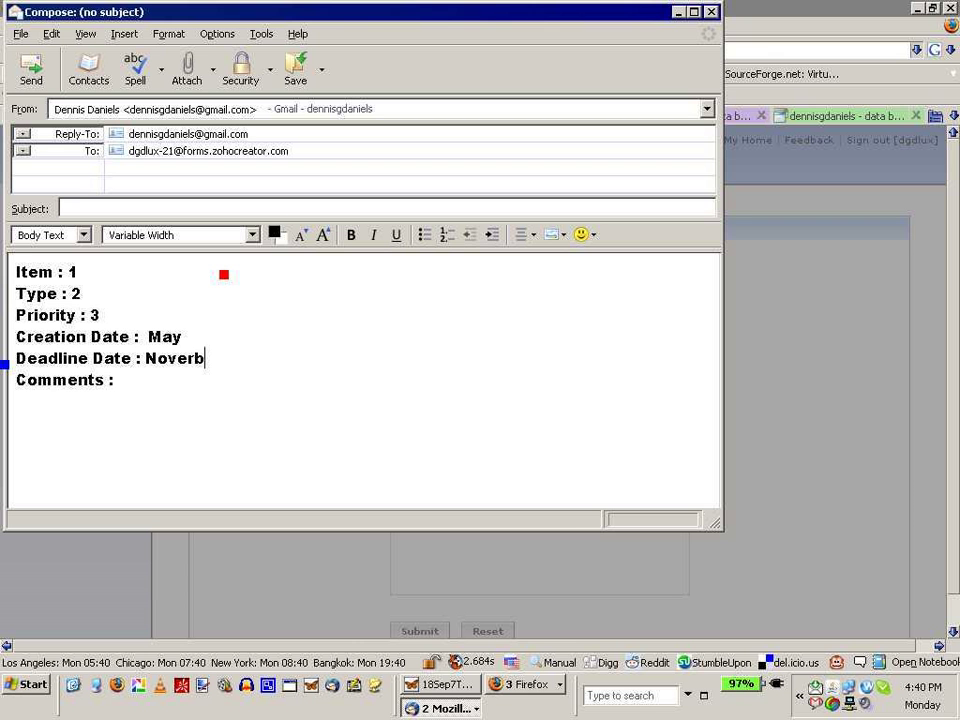
{"action": "key", "text": "BackSpace"}
{"action": "key", "text": "BackSpace"}
{"action": "type", "text": "mber"}
{"action": "key", "text": "Down"}
{"action": "type", "text": "This is a test"}
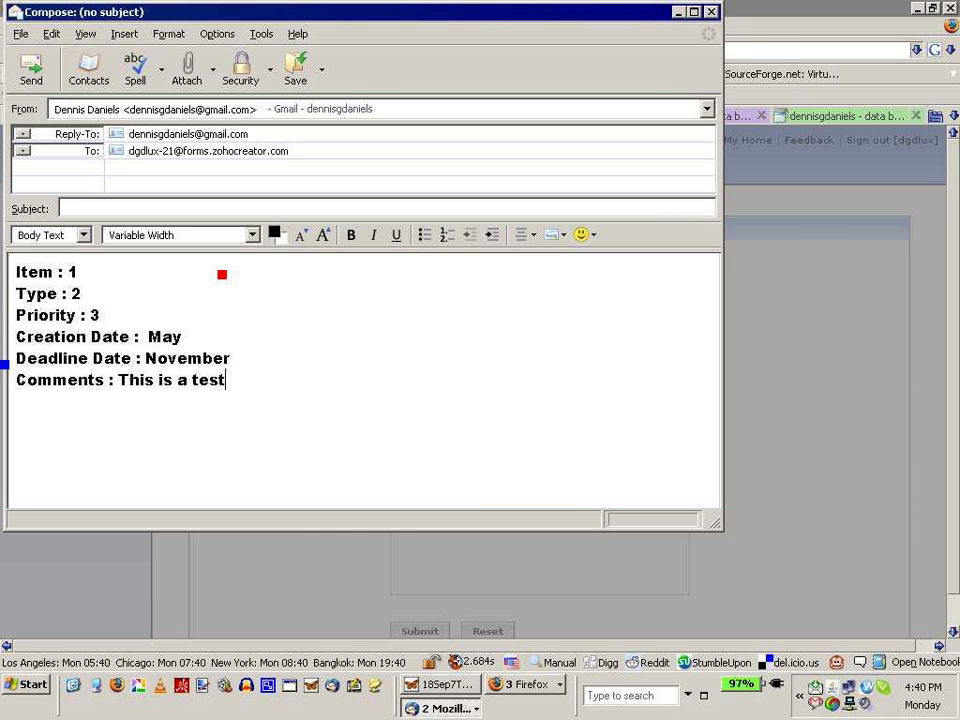
Step: Switch to Zoho Creator, close the import dialog and compare the records in testtest View with the message
{"action": "key", "text": "alt+Tab"}
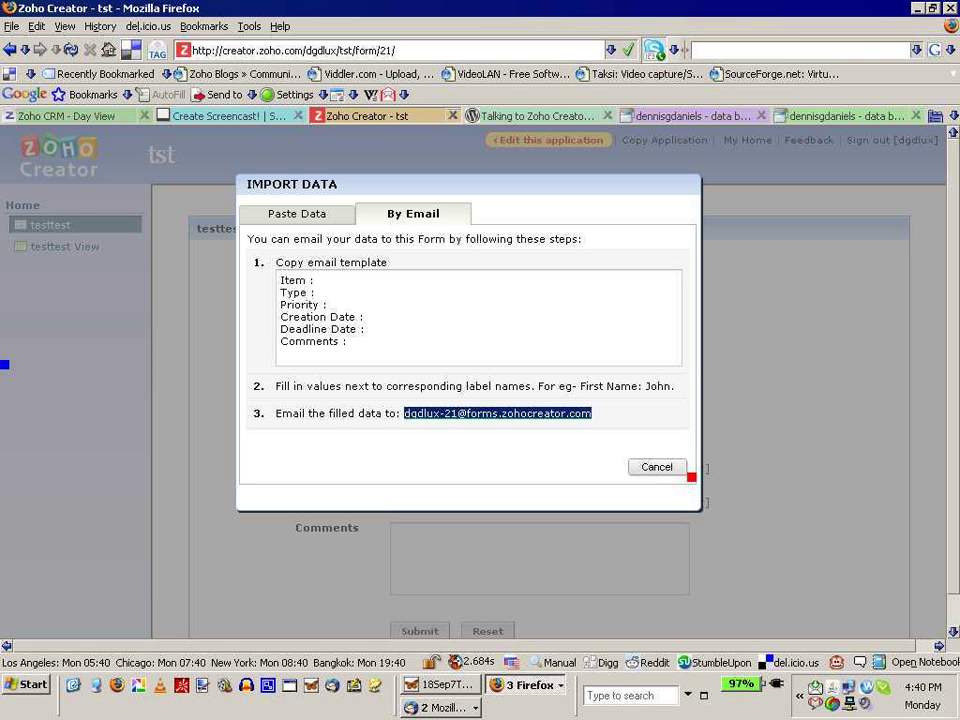
{"action": "left_click", "coordinate": [675, 467]}
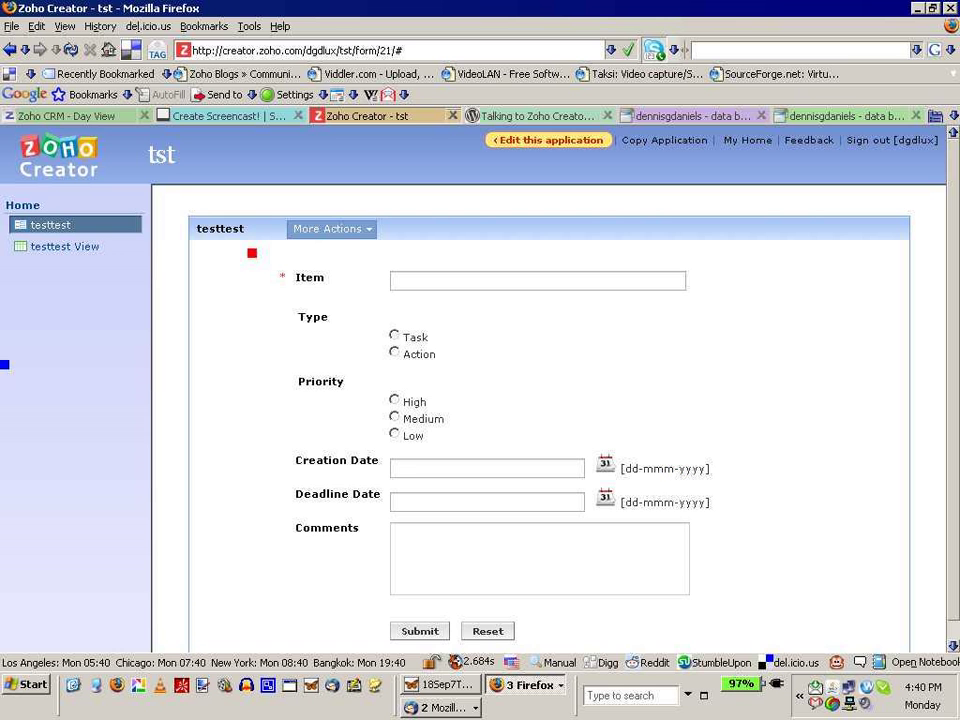
{"action": "left_click", "coordinate": [107, 246]}
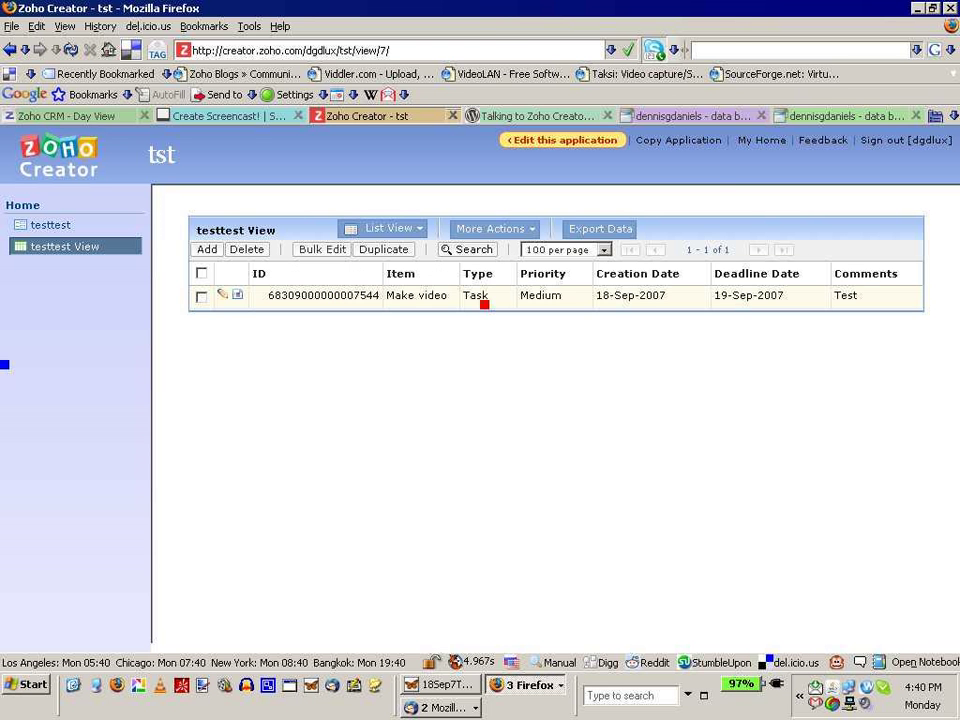
{"action": "key", "text": "alt+Tab"}
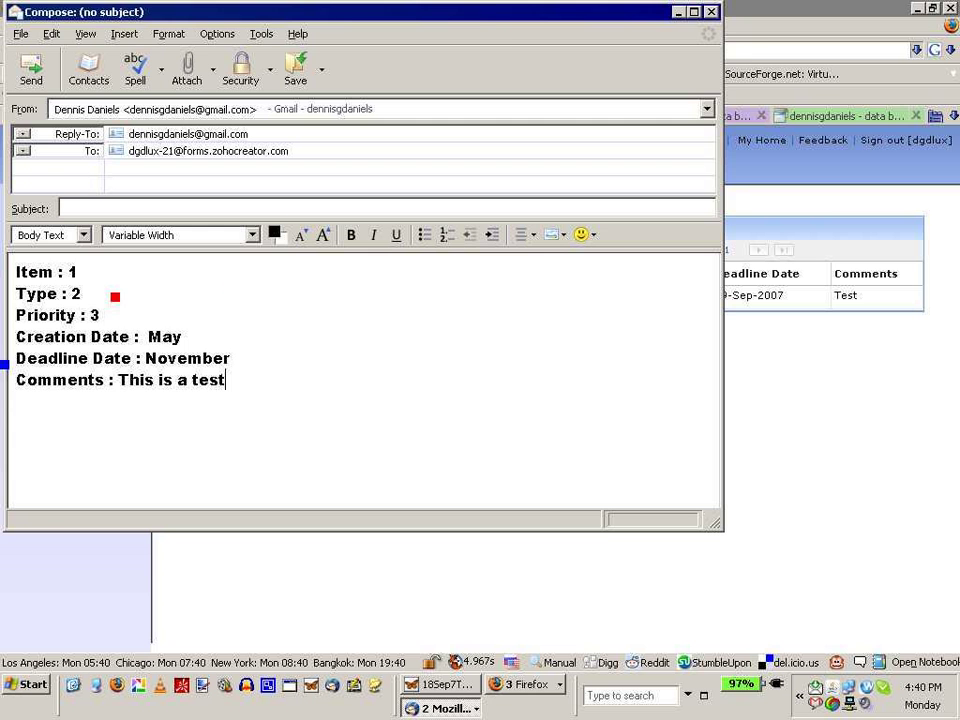
{"action": "key", "text": "alt+Tab"}
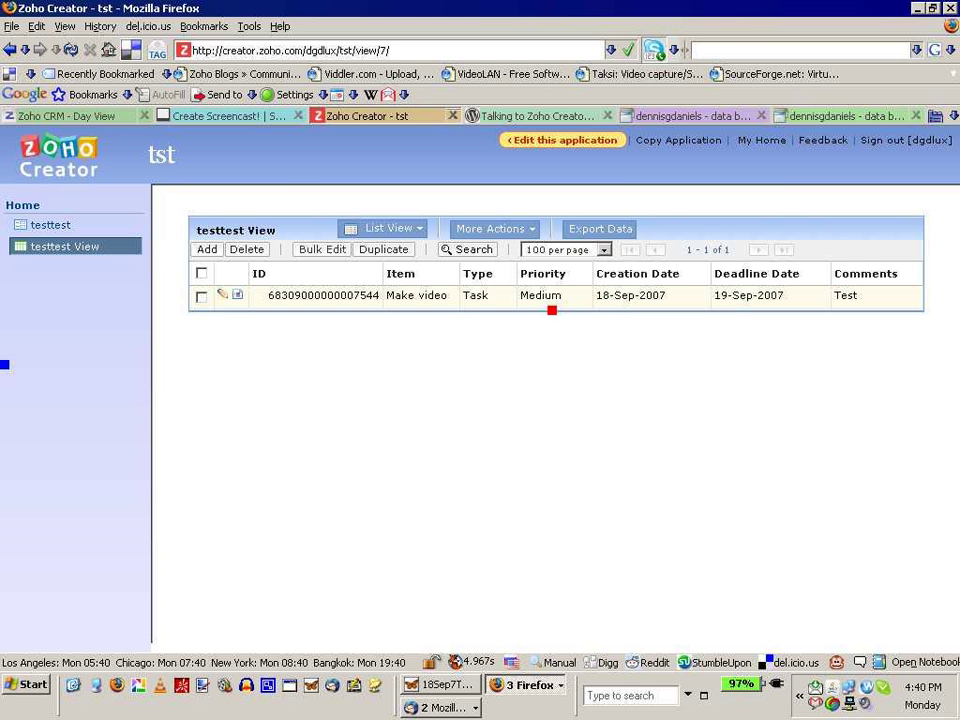
Step: Send the Thunderbird message with the default (no subject) subject, and reload testtest View in Zoho Creator
{"action": "key", "text": "alt+Tab"}
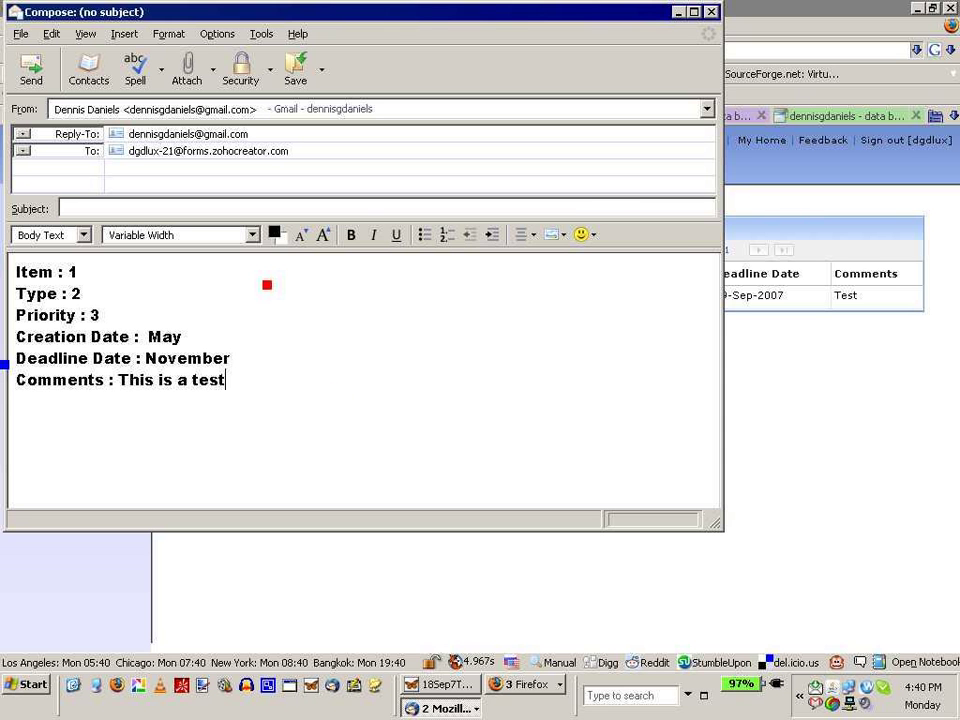
{"action": "left_click", "coordinate": [45, 63]}
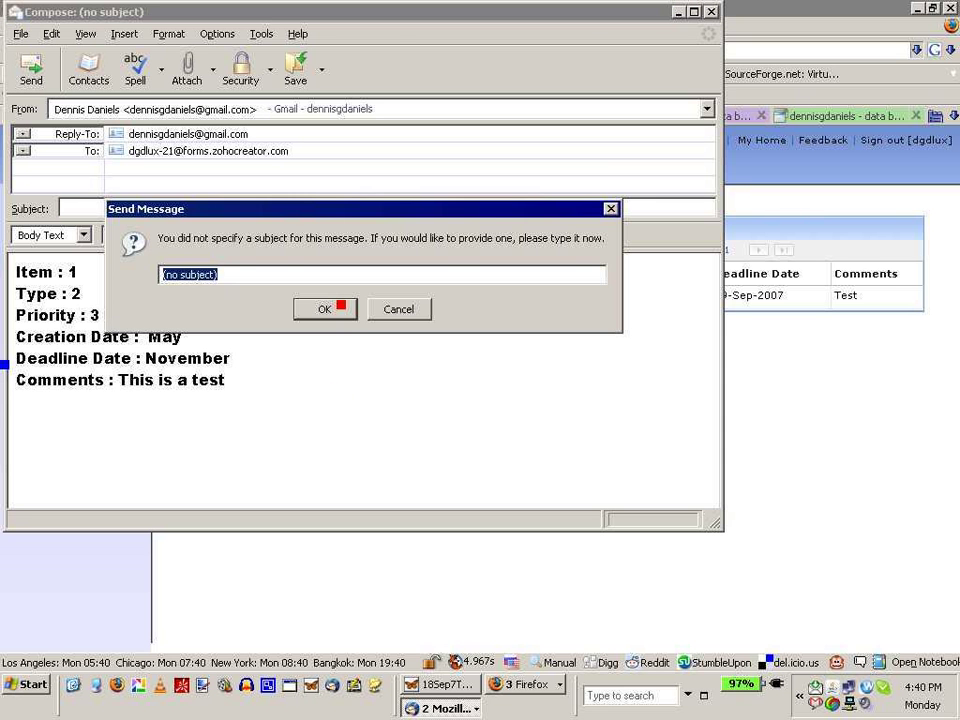
{"action": "left_click", "coordinate": [323, 309]}
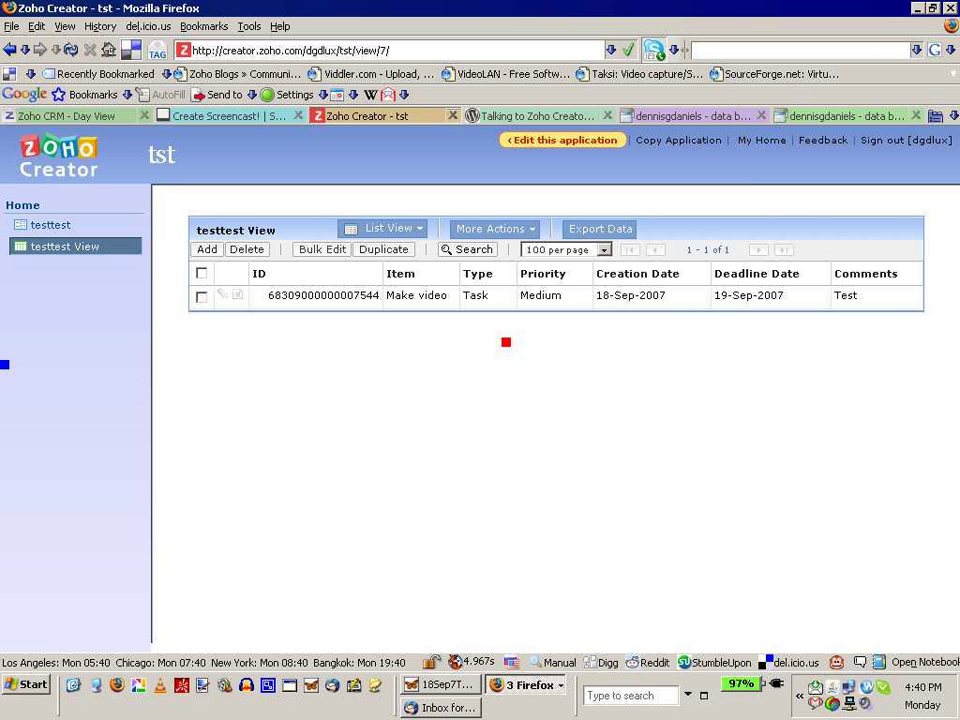
{"action": "key", "text": "F5"}
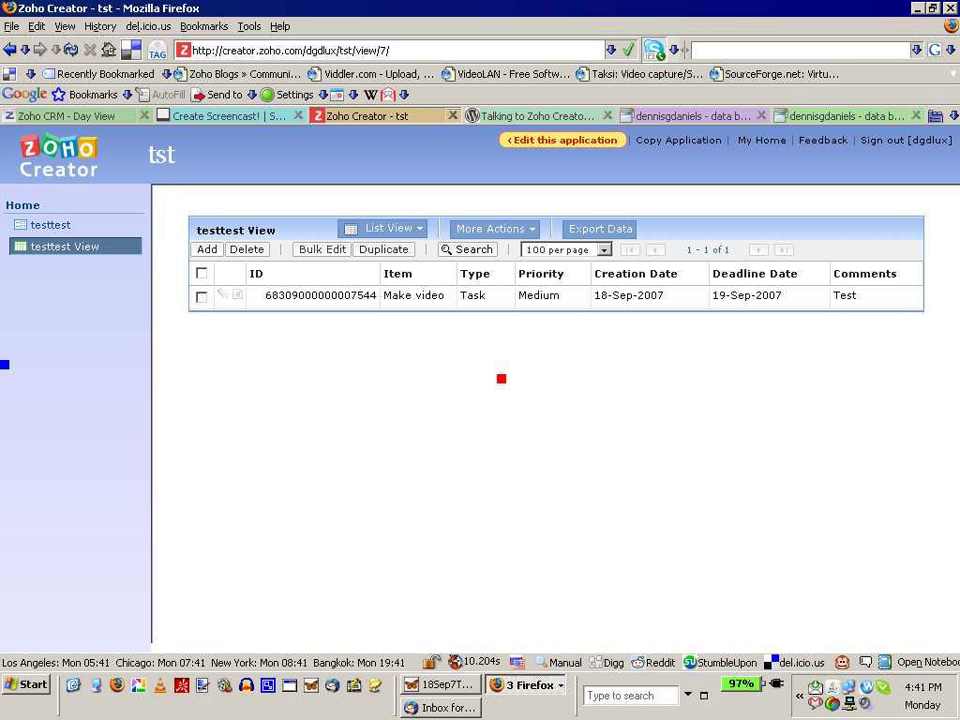
Step: In Thunderbird, start a new message addressed to the form's submission email address, leaving its body empty
{"action": "key", "text": "alt+Tab"}
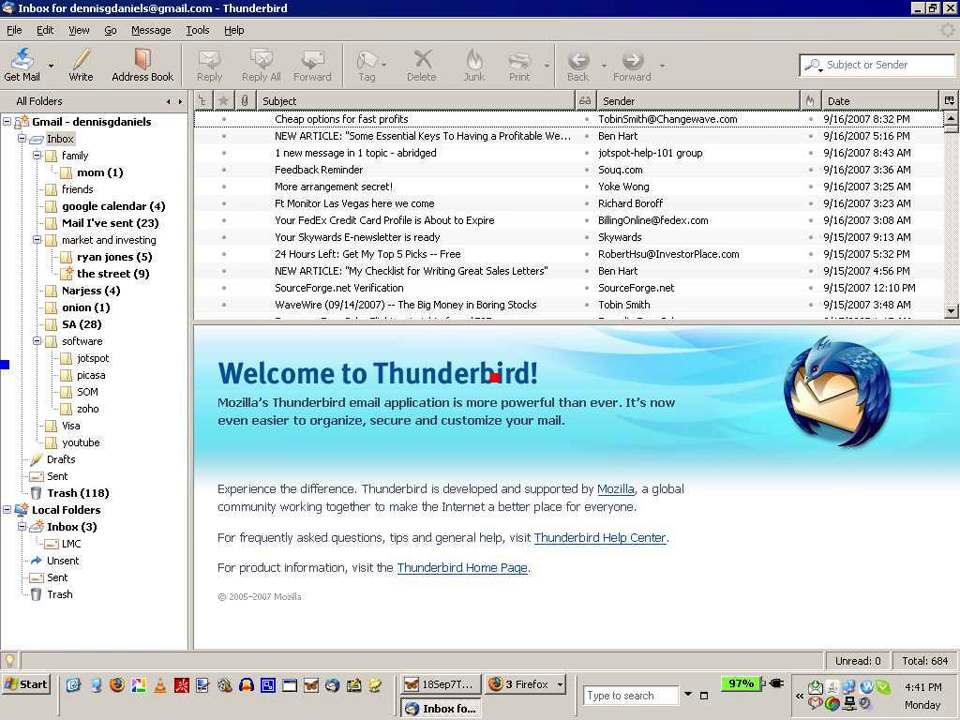
{"action": "key", "text": "ctrl+n"}
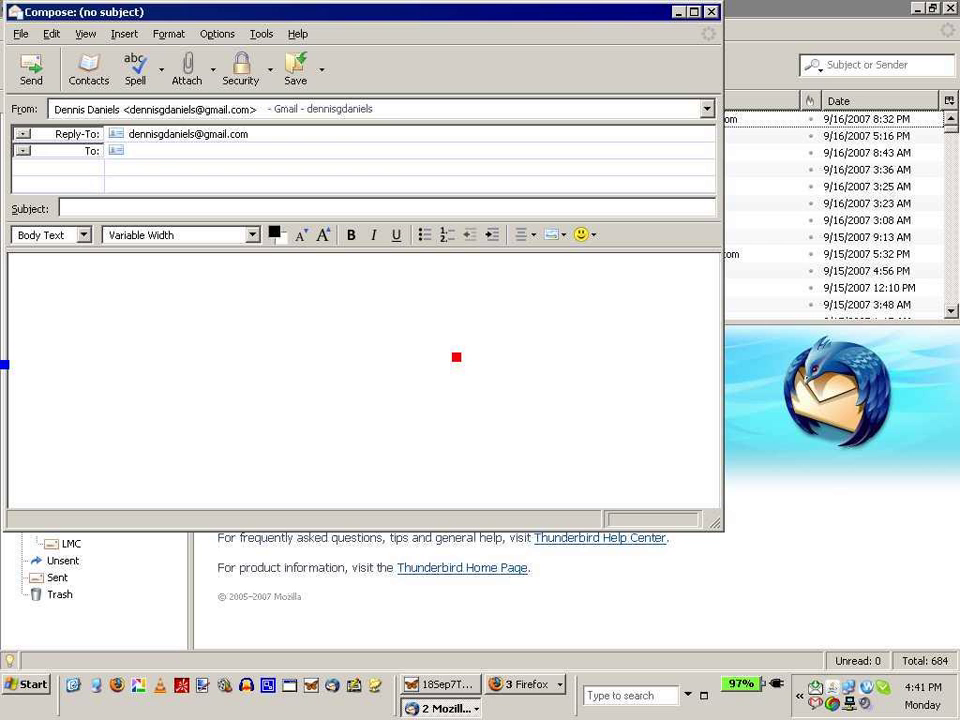
{"action": "key", "text": "ctrl+v"}
{"action": "left_click_drag", "start_coordinate": [326, 279], "coordinate": [24, 272]}
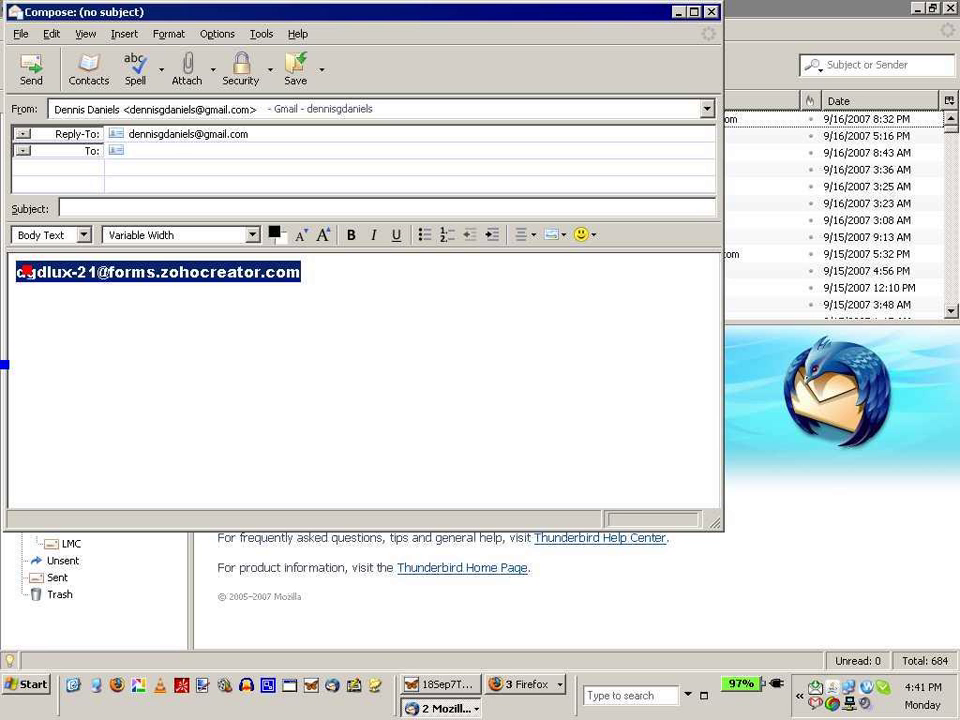
{"action": "key", "text": "alt+Tab"}
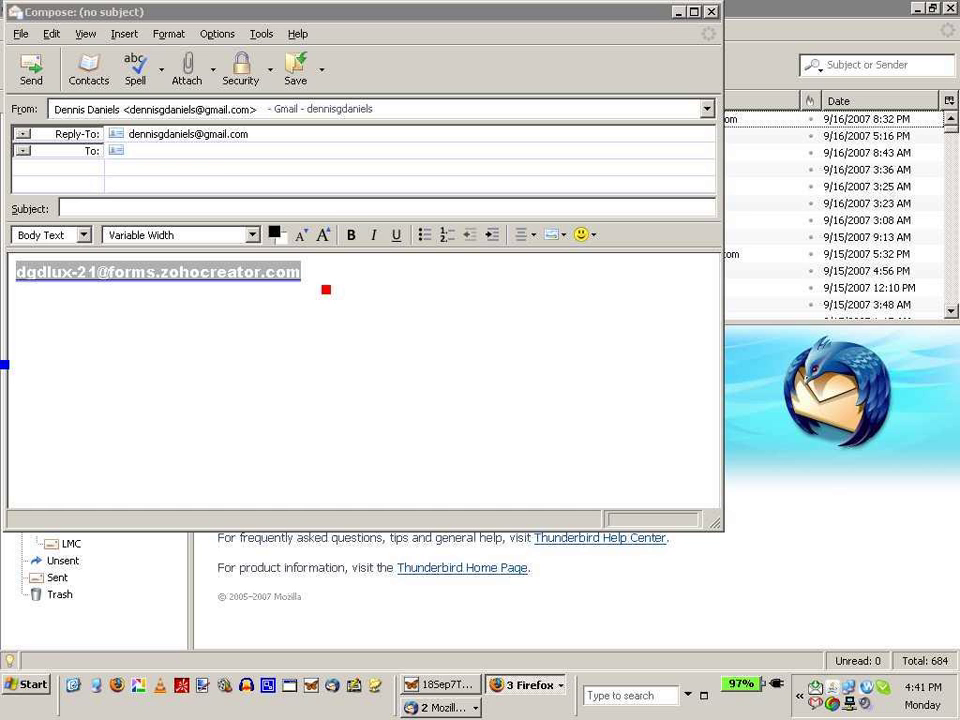
{"action": "left_click", "coordinate": [221, 153]}
{"action": "key", "text": "ctrl+v"}
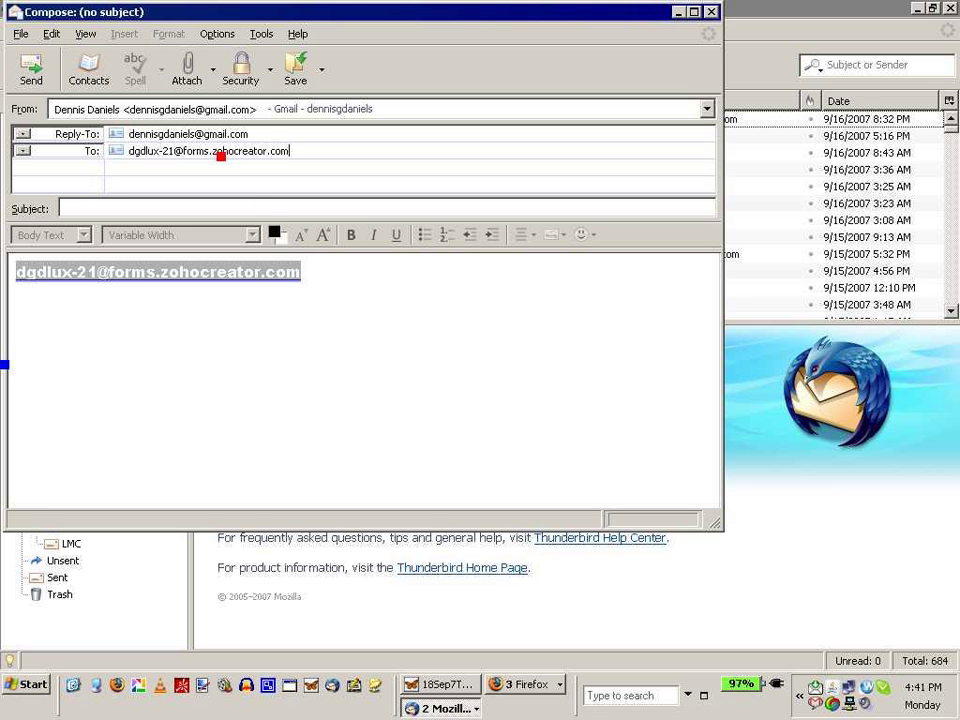
{"action": "left_click", "coordinate": [367, 287]}
{"action": "key", "text": "ctrl+a"}
{"action": "key", "text": "Delete"}
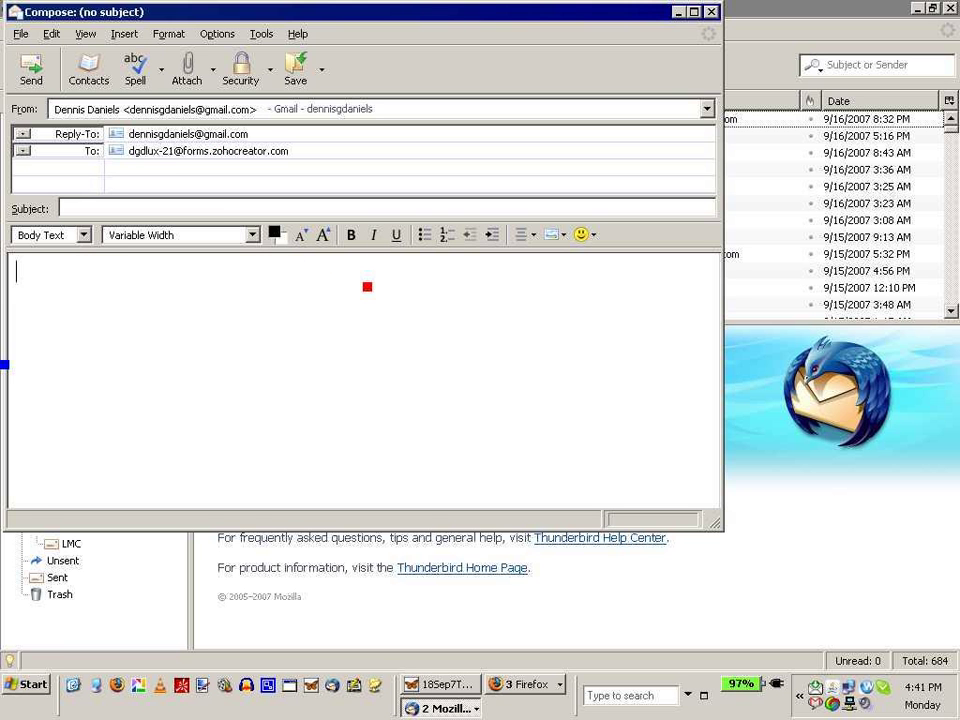
Step: Return to Zoho Creator, copy the email template from the testtest form's Import Data By Email instructions and close the dialog
{"action": "key", "text": "alt+Tab"}
{"action": "key", "text": "alt+Tab"}
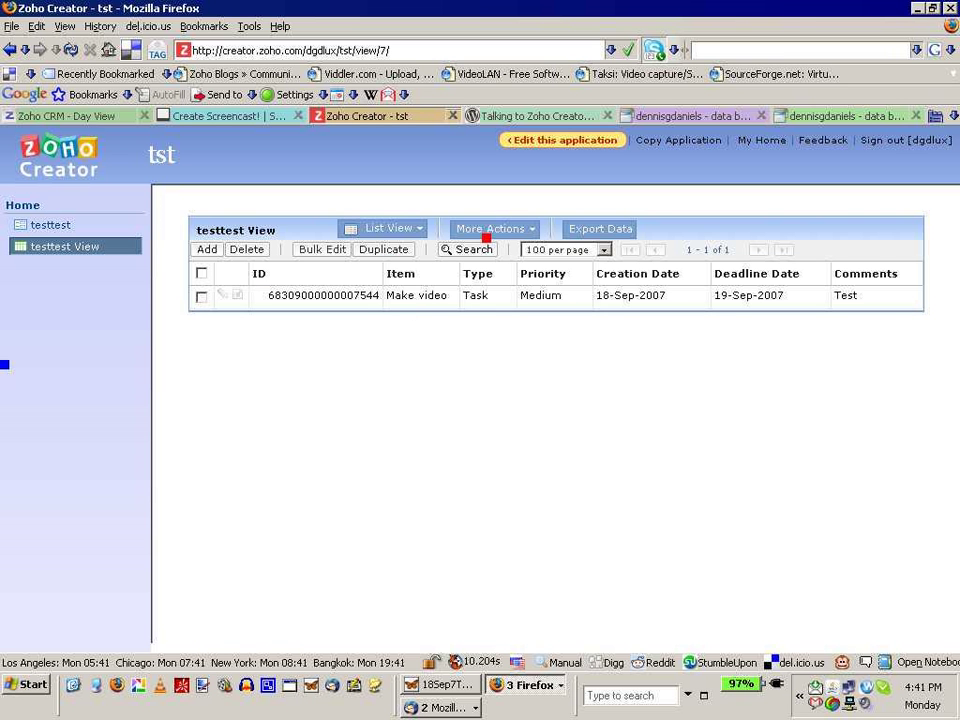
{"action": "left_click", "coordinate": [486, 237]}
{"action": "left_click", "coordinate": [66, 229]}
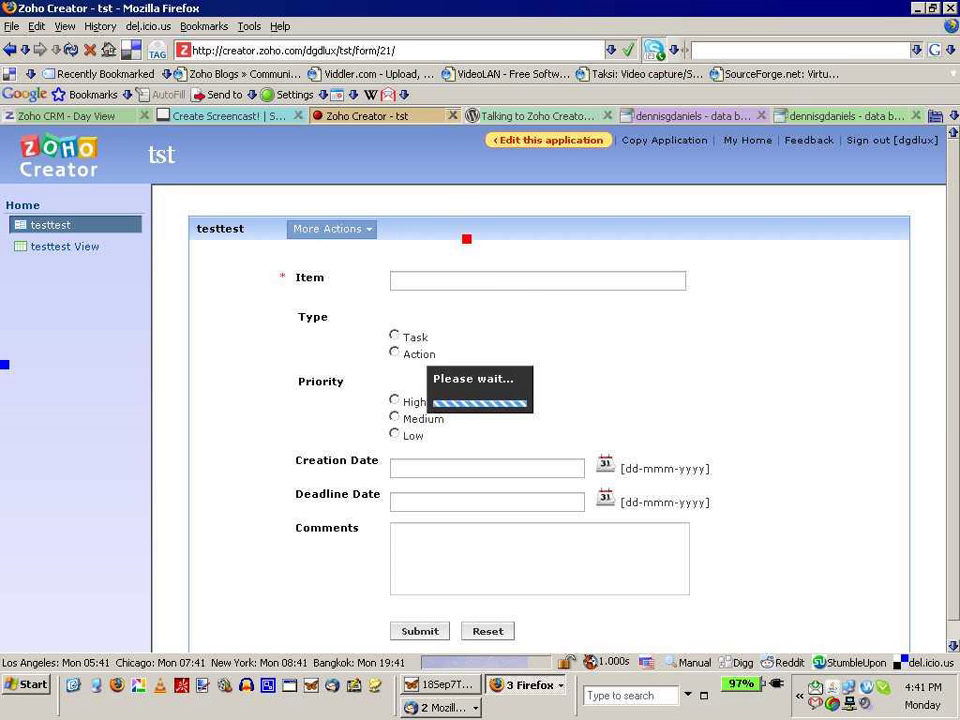
{"action": "left_click", "coordinate": [370, 238]}
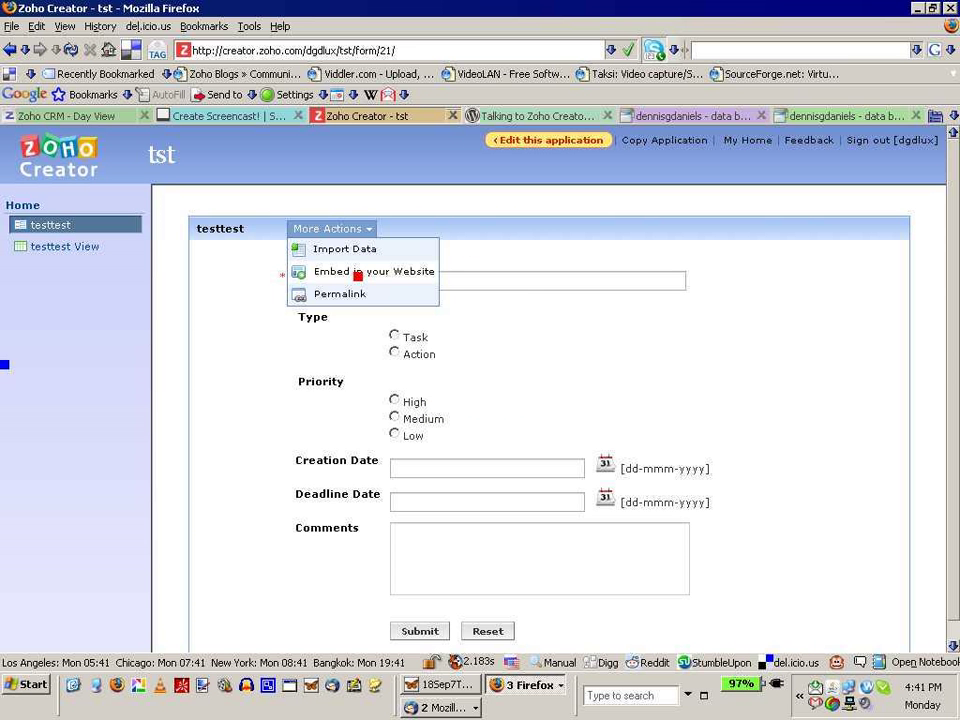
{"action": "left_click", "coordinate": [357, 277]}
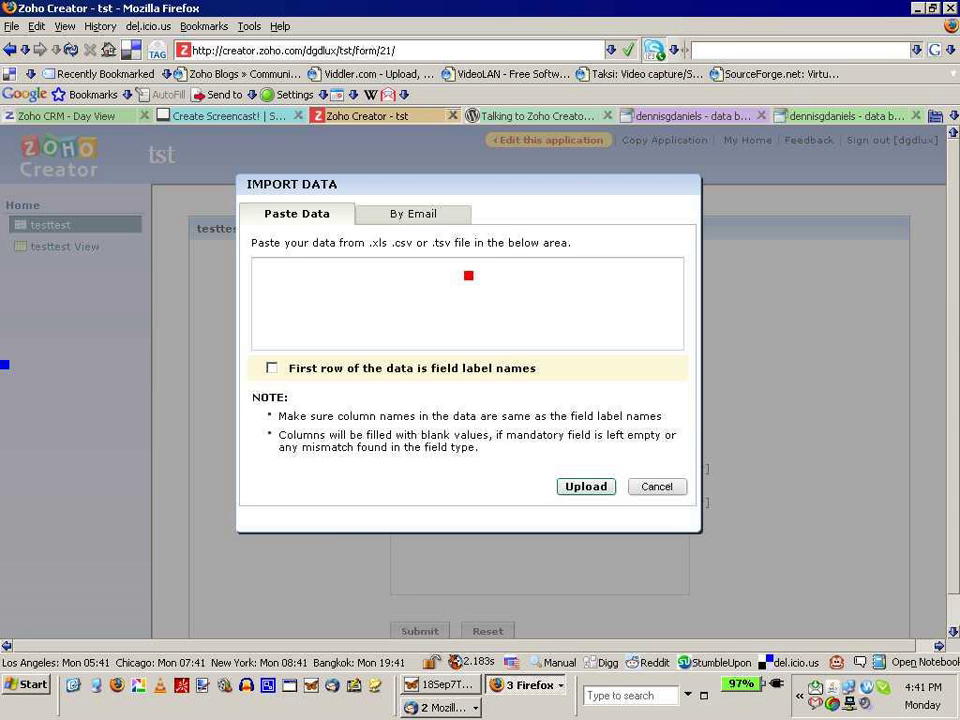
{"action": "left_click", "coordinate": [416, 213]}
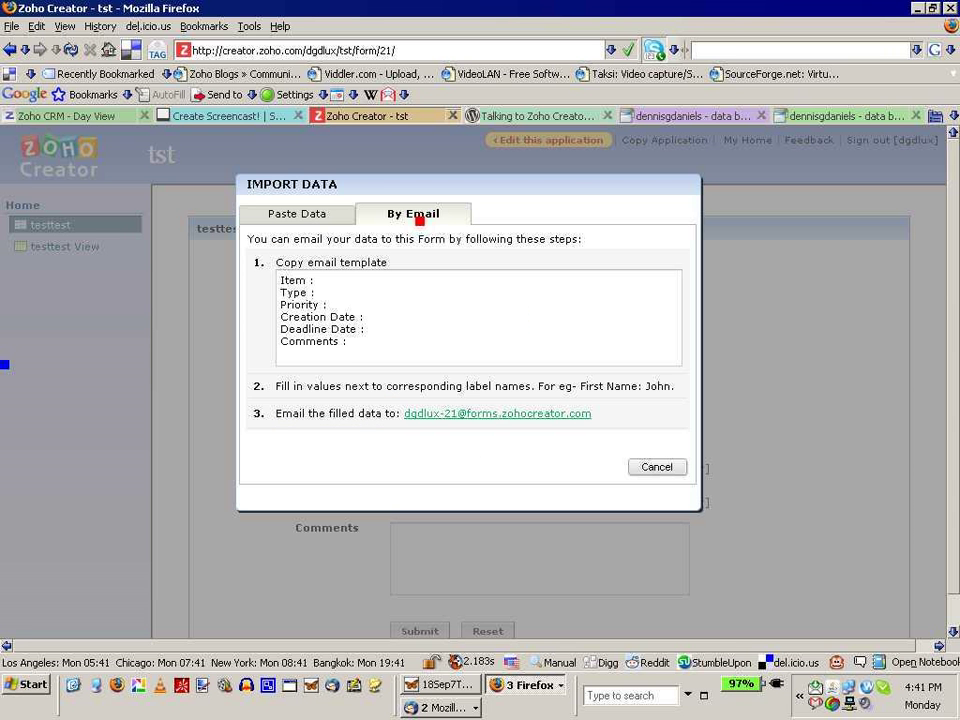
{"action": "left_click_drag", "start_coordinate": [352, 347], "coordinate": [286, 285]}
{"action": "key", "text": "ctrl+c"}
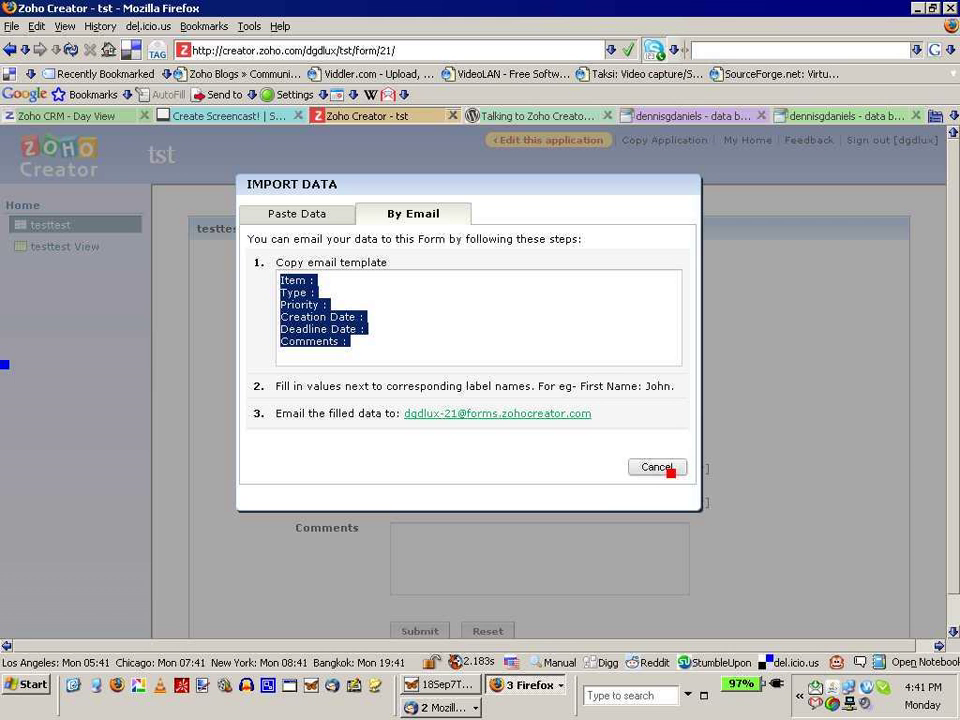
{"action": "left_click", "coordinate": [668, 469]}
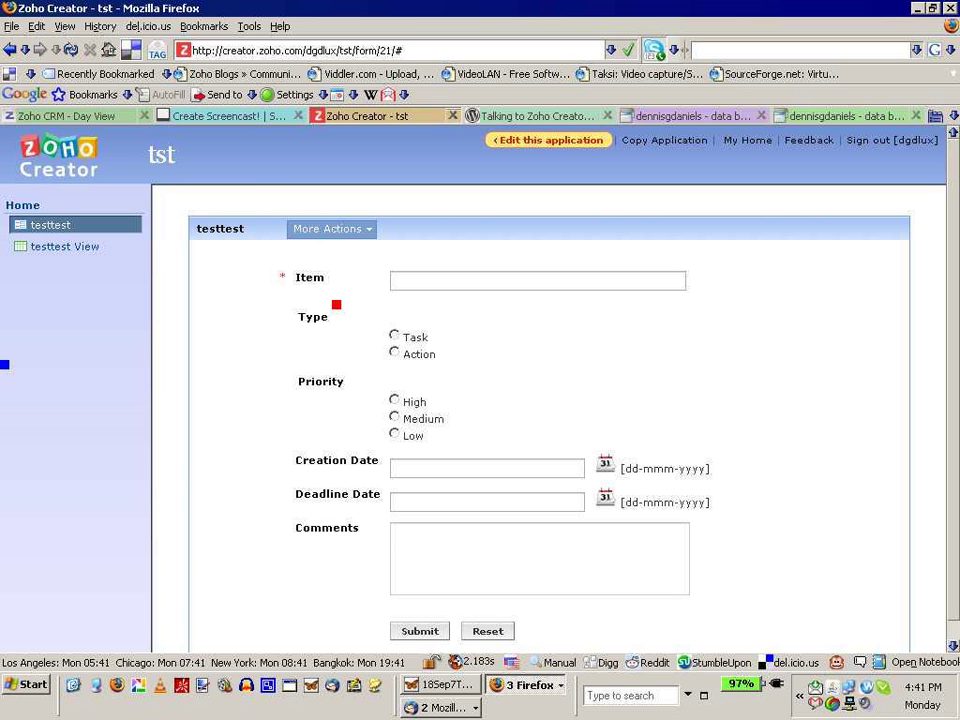
Step: Switch to the Thunderbird message, paste the copied email template into its body and fill in Item as "can be anything"
{"action": "key", "text": "alt+Tab"}
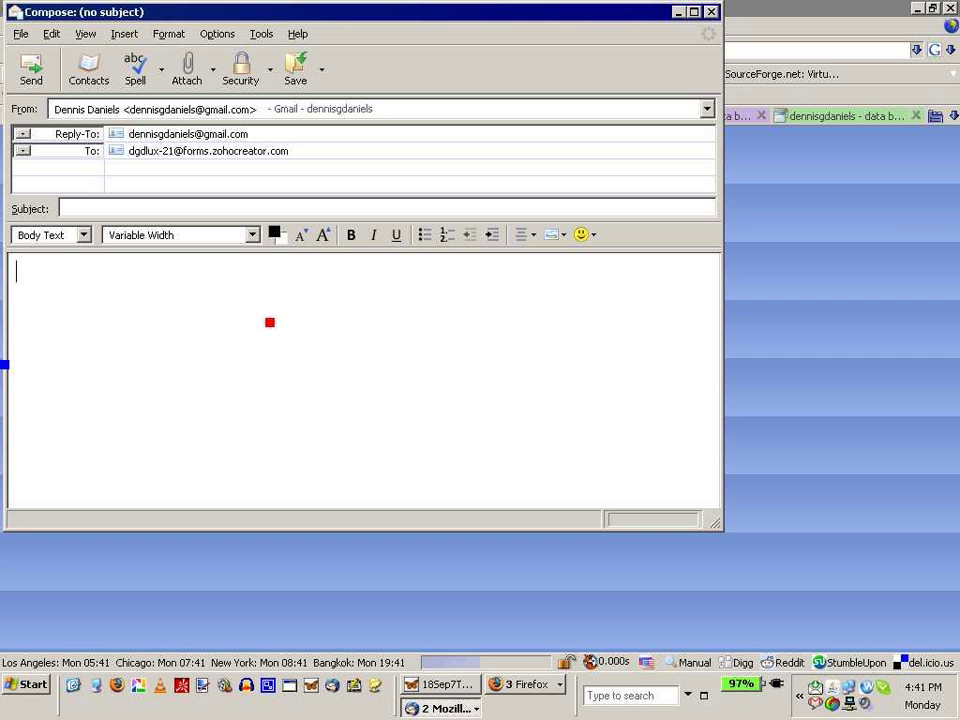
{"action": "key", "text": "ctrl+v"}
{"action": "key", "text": "alt+Tab"}
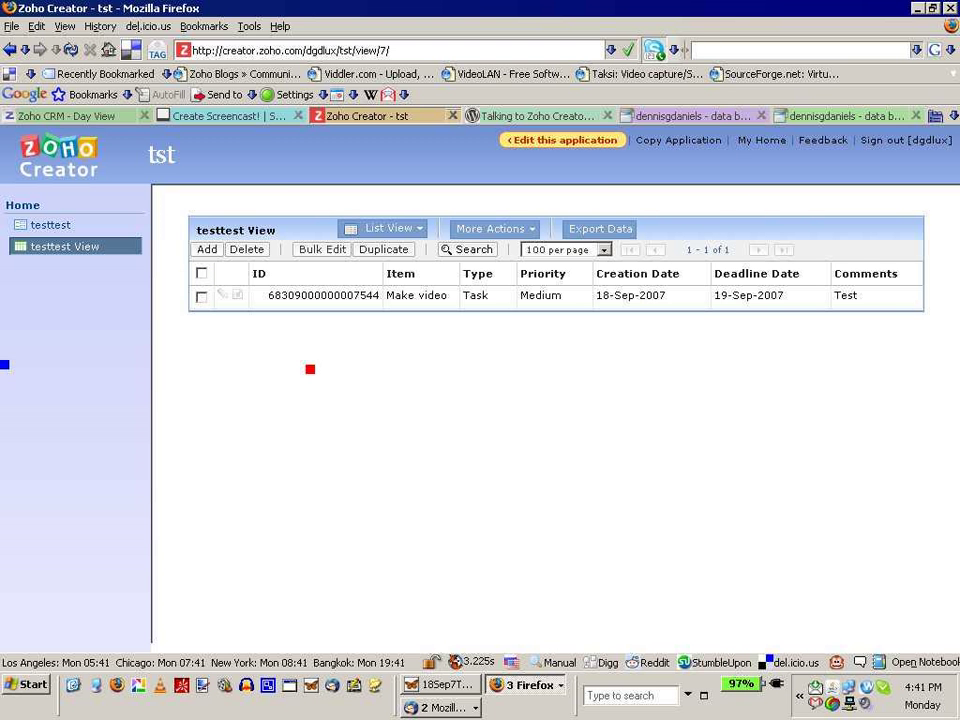
{"action": "key", "text": "alt+Tab"}
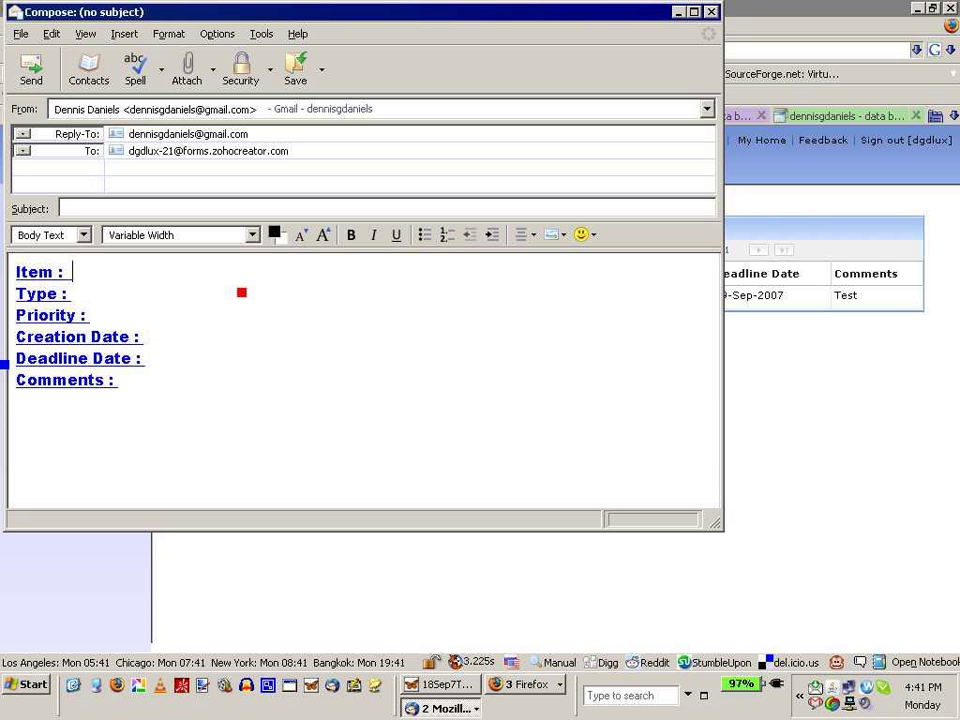
{"action": "type", "text": "can be anything"}
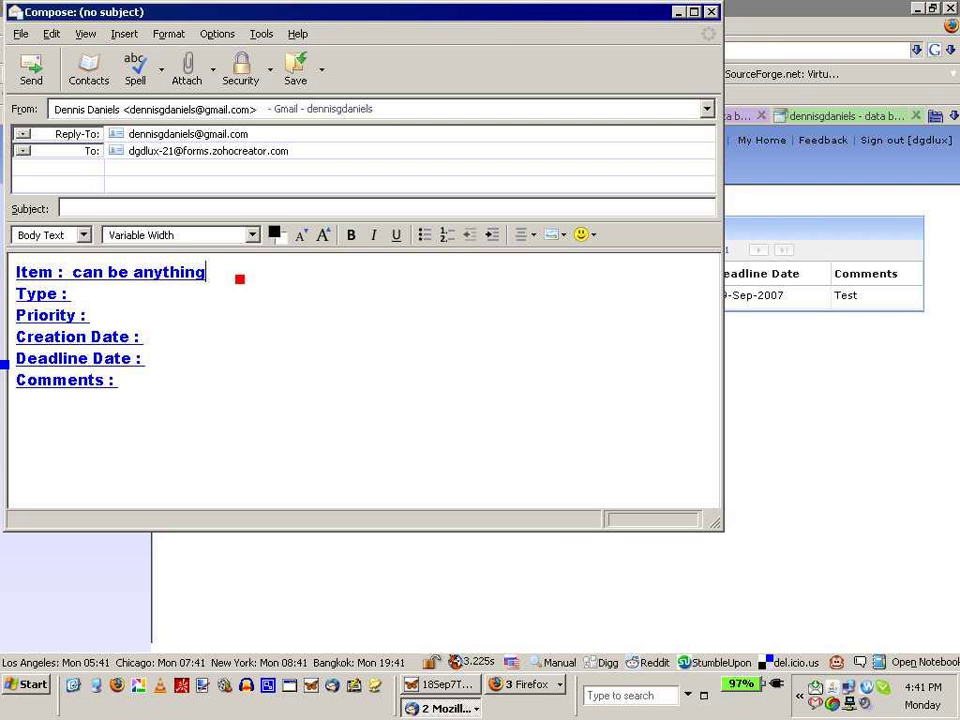
Step: Fill in Type as "task" and Priority as "medium" in the email template, checking against the existing record in testtest View
{"action": "key", "text": "alt+Tab"}
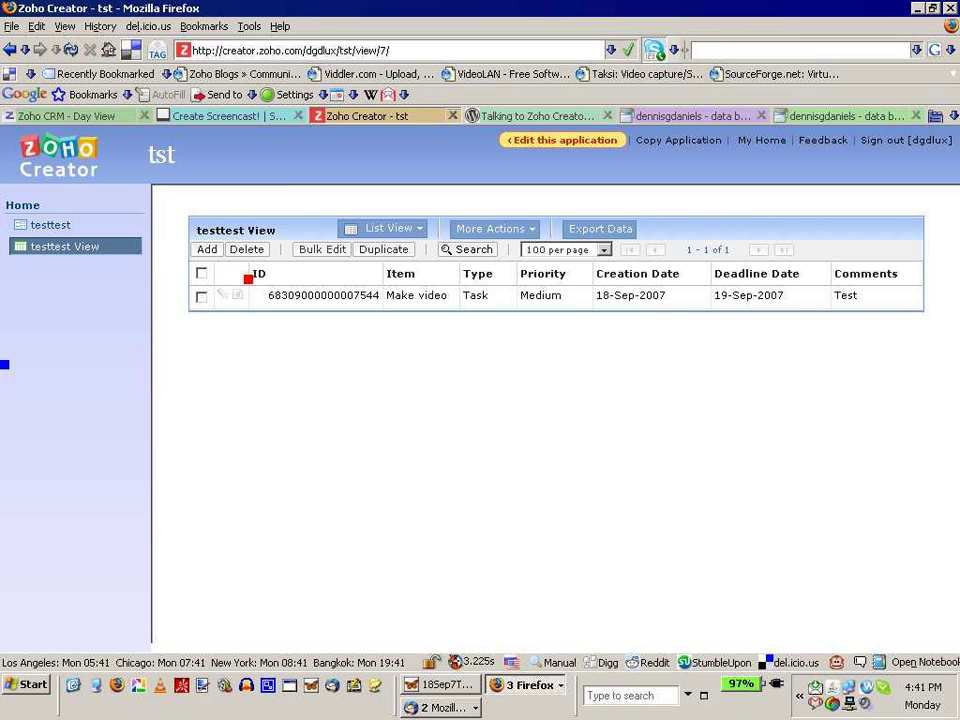
{"action": "key", "text": "alt+Tab"}
{"action": "type", "text": "task"}
{"action": "key", "text": "alt+Tab"}
{"action": "key", "text": "alt+Tab"}
{"action": "key", "text": "Down"}
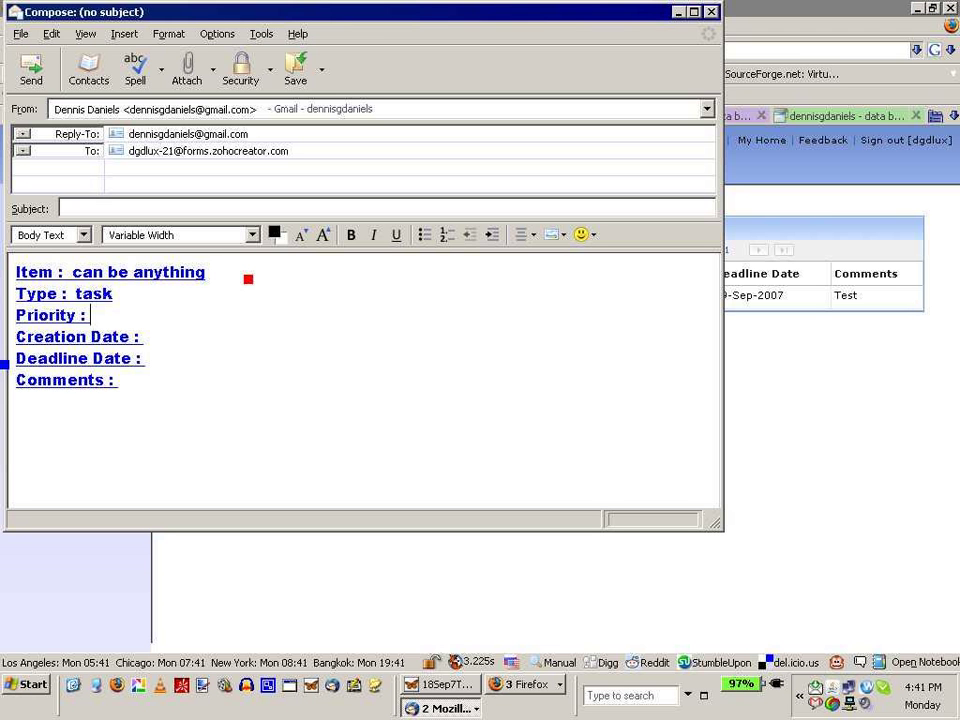
{"action": "type", "text": "mediu"}
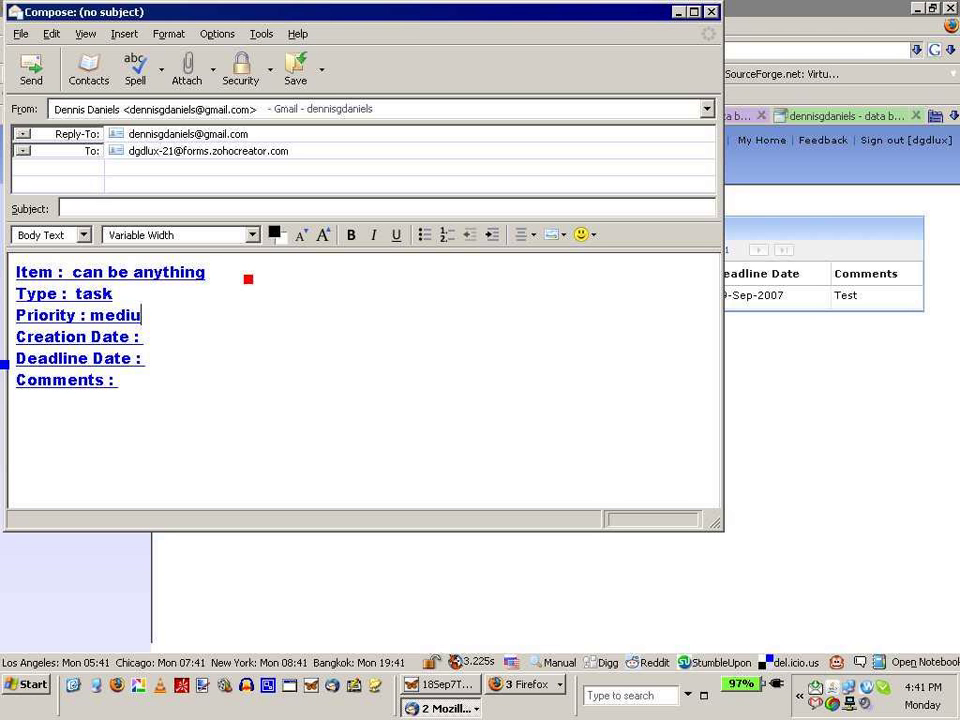
{"action": "type", "text": "m"}
Step: Copy the creation date 18-Sep-2007 from the record in testtest View into the message's Creation Date line
{"action": "key", "text": "alt+Tab"}
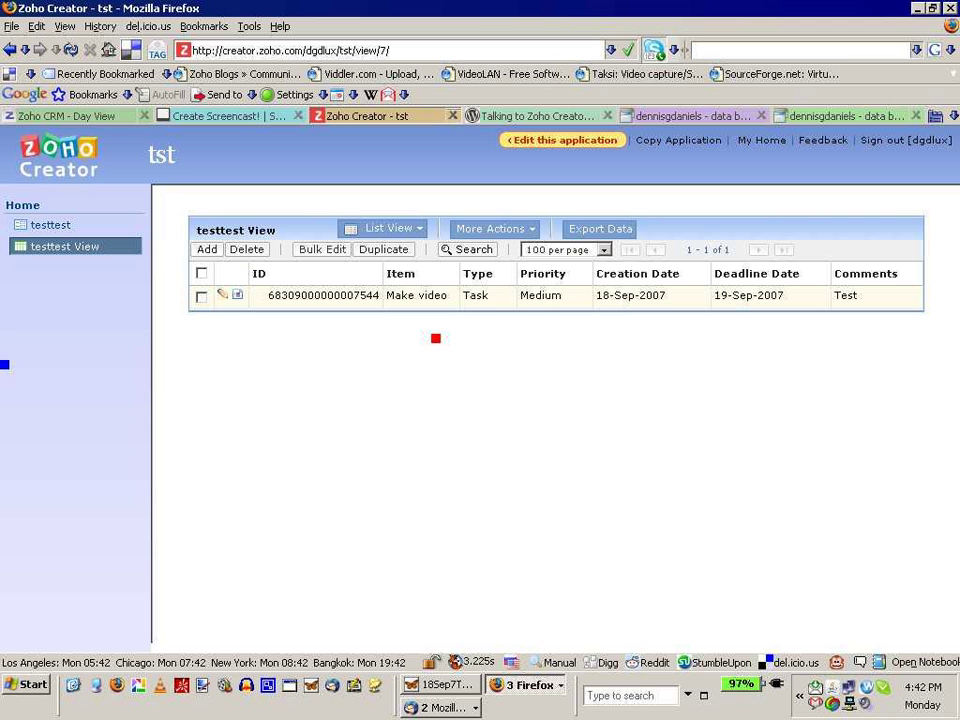
{"action": "mouse_move", "coordinate": [667, 302]}
{"action": "left_mouse_down"}
{"action": "mouse_move", "coordinate": [606, 302]}
{"action": "mouse_move", "coordinate": [675, 302]}
{"action": "left_mouse_up"}
{"action": "key", "text": "ctrl+c"}
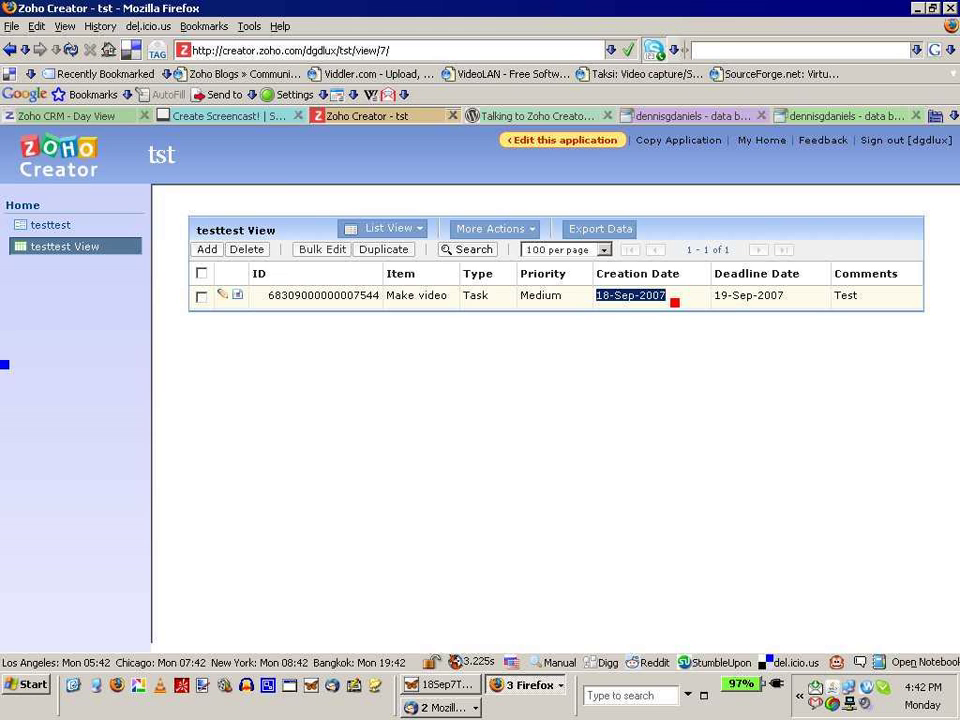
{"action": "key", "text": "alt+Tab"}
{"action": "left_click", "coordinate": [188, 345]}
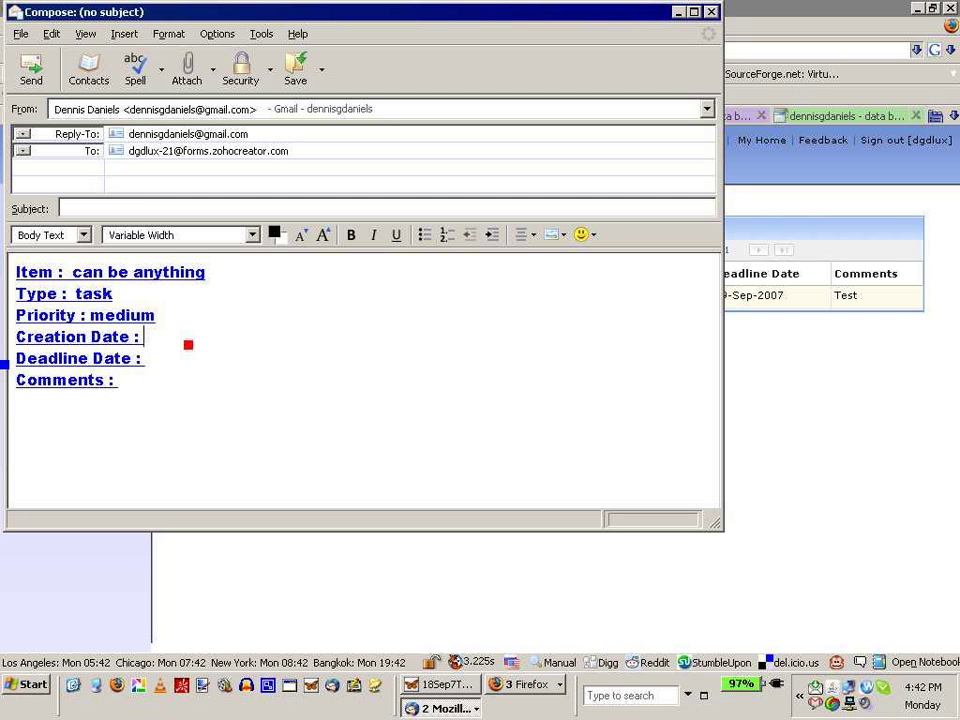
{"action": "key", "text": "ctrl+v"}
Step: Copy the deadline date 19-Sep-2007 from the record in testtest View into the message's Deadline Date line
{"action": "left_click", "coordinate": [206, 366]}
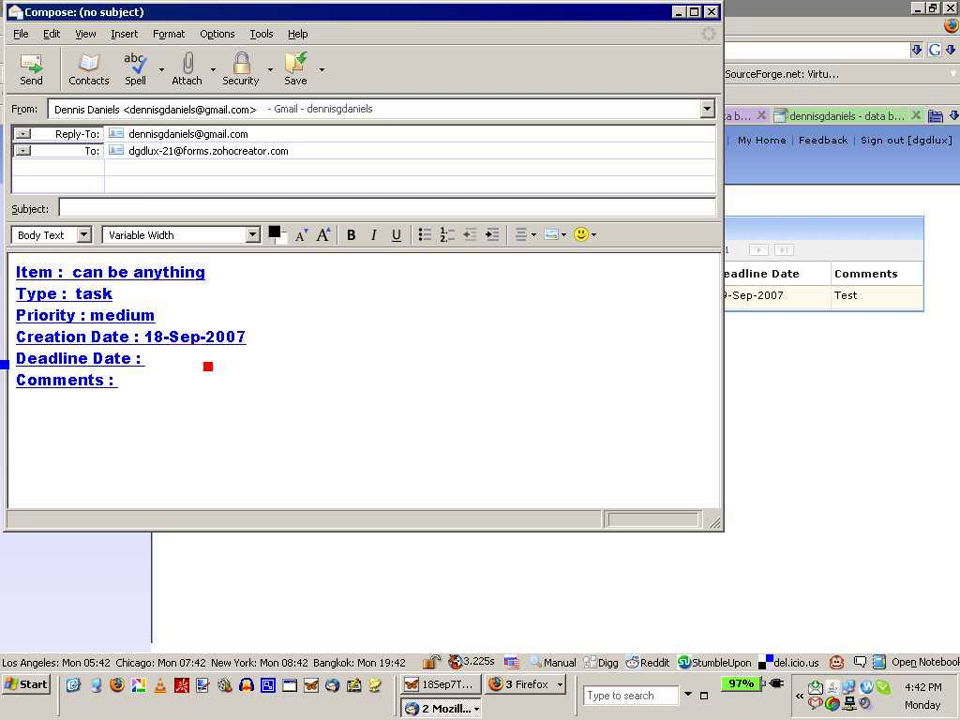
{"action": "key", "text": "alt+Tab"}
{"action": "left_click_drag", "start_coordinate": [786, 302], "coordinate": [713, 302]}
{"action": "key", "text": "ctrl+c"}
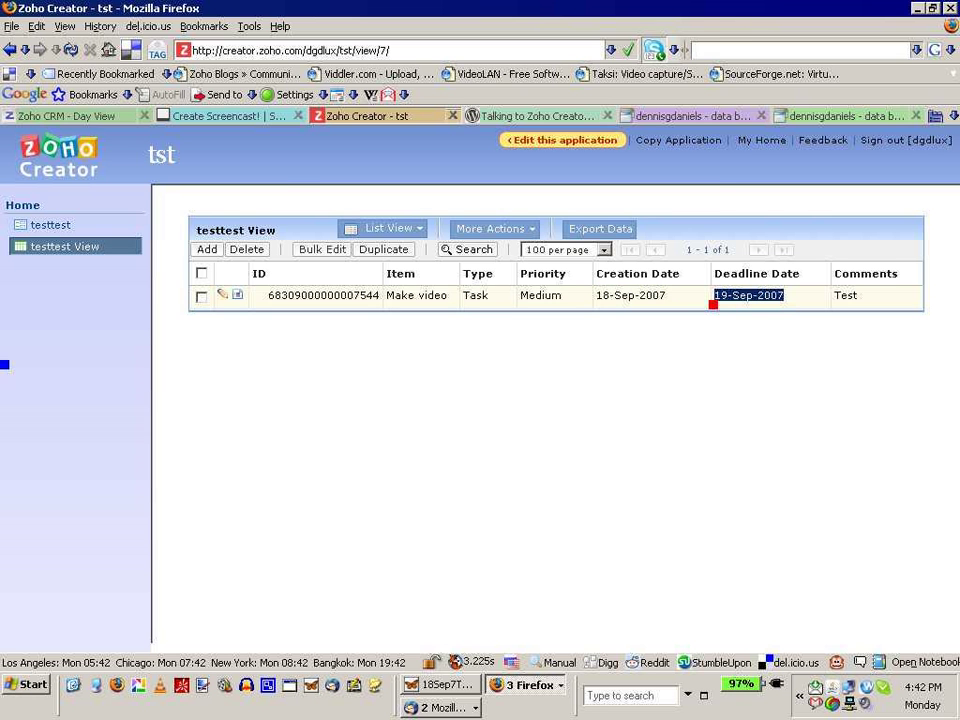
{"action": "key", "text": "alt+Tab"}
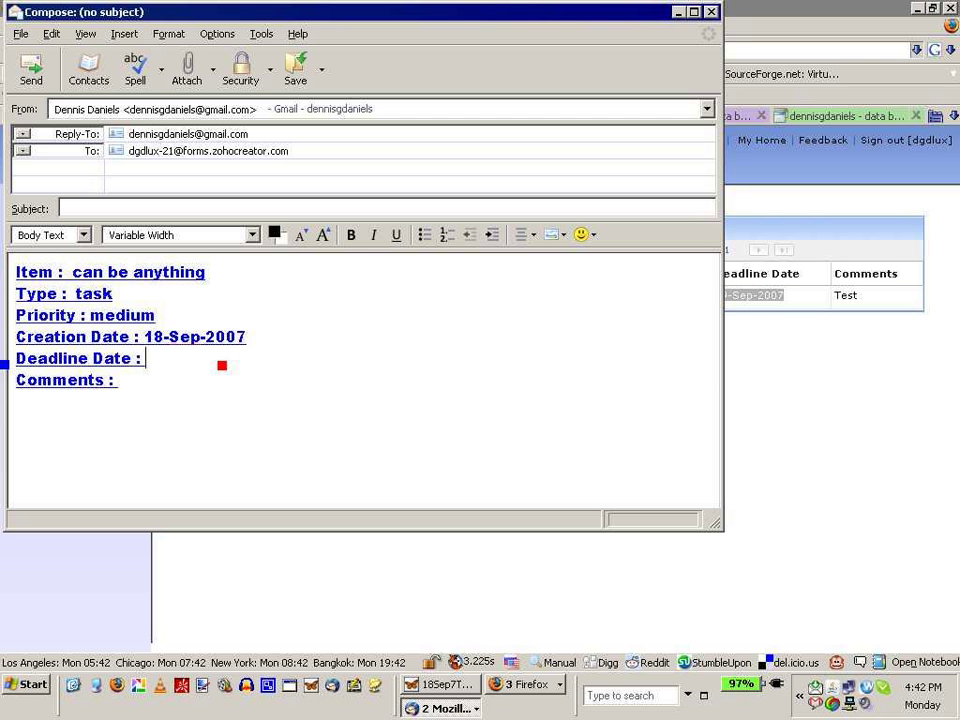
{"action": "key", "text": "ctrl+v"}
Step: Fill in the Comments line of the message with "this is a more complete test"
{"action": "left_click", "coordinate": [219, 394]}
{"action": "type", "text": "this is a"}
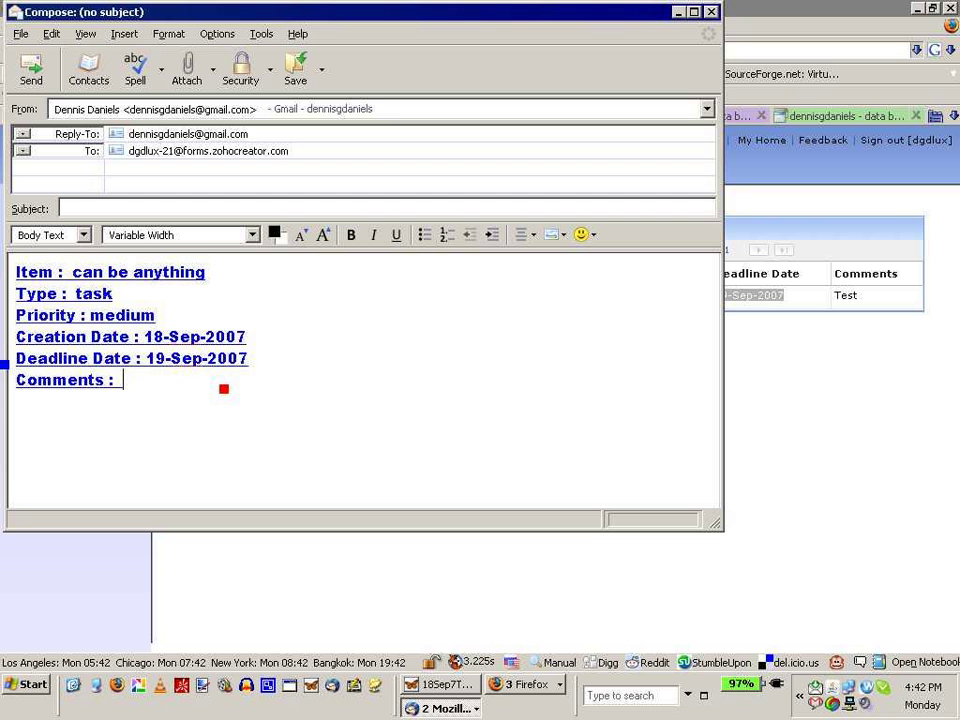
{"action": "type", "text": " more"}
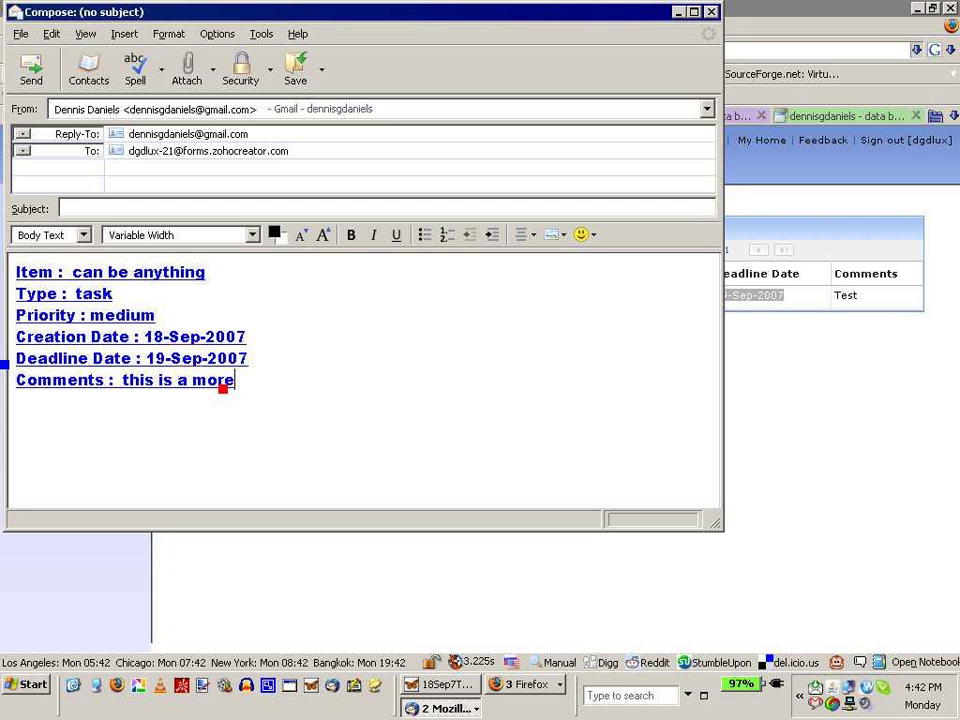
{"action": "type", "text": " complete test"}
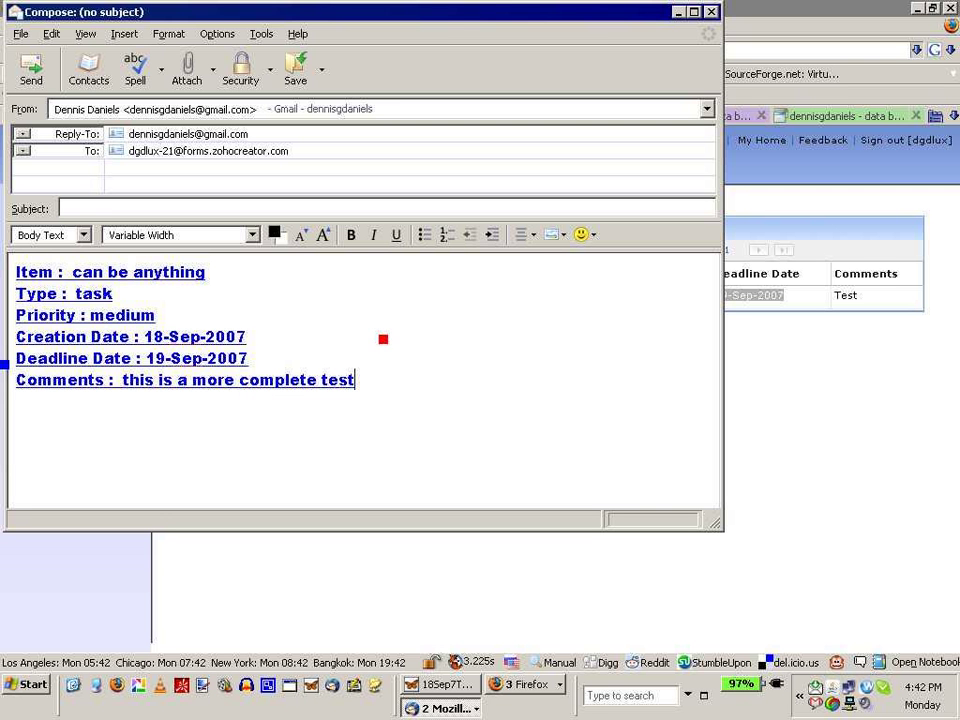
Step: Send the message with the subject "test" in plain text only, and reload testtest View in Zoho Creator
{"action": "left_click", "coordinate": [113, 210]}
{"action": "type", "text": "tes"}
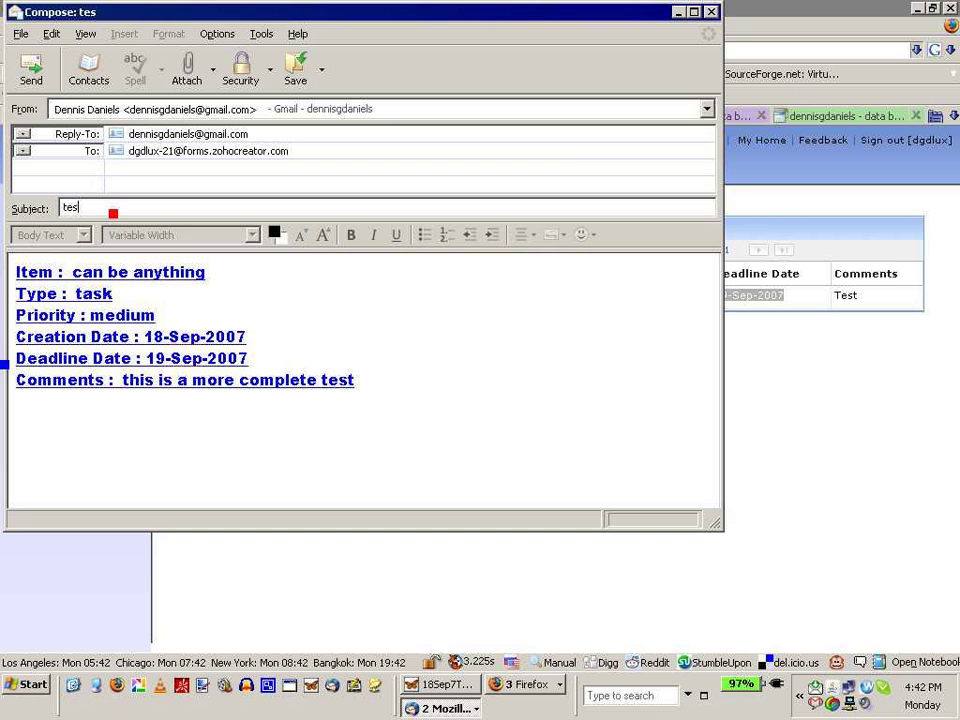
{"action": "type", "text": "t"}
{"action": "left_click", "coordinate": [31, 70]}
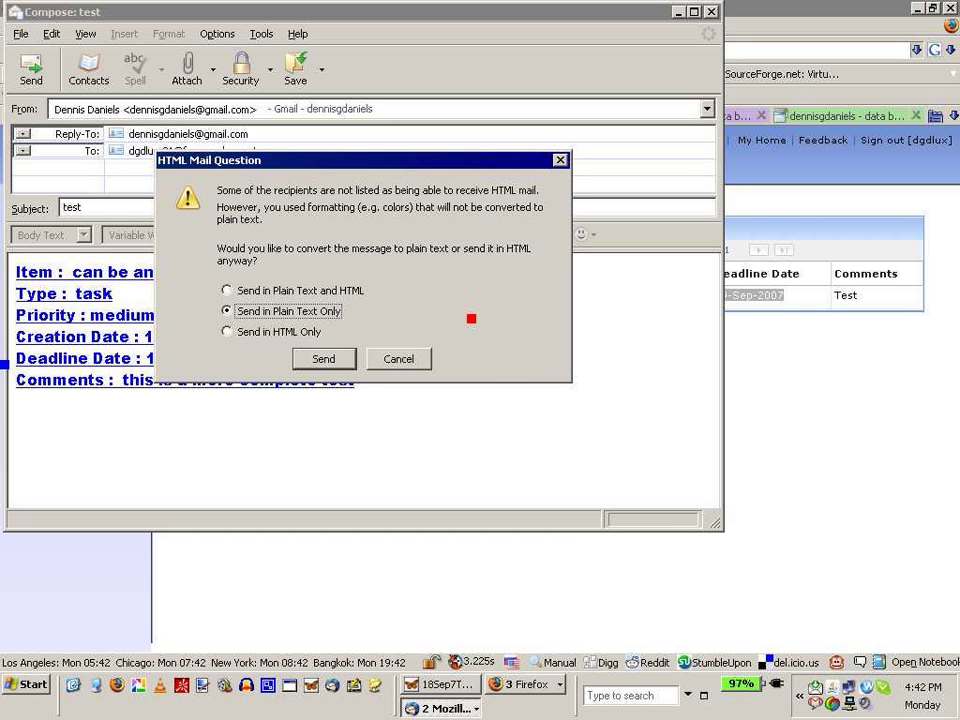
{"action": "left_click", "coordinate": [334, 359]}
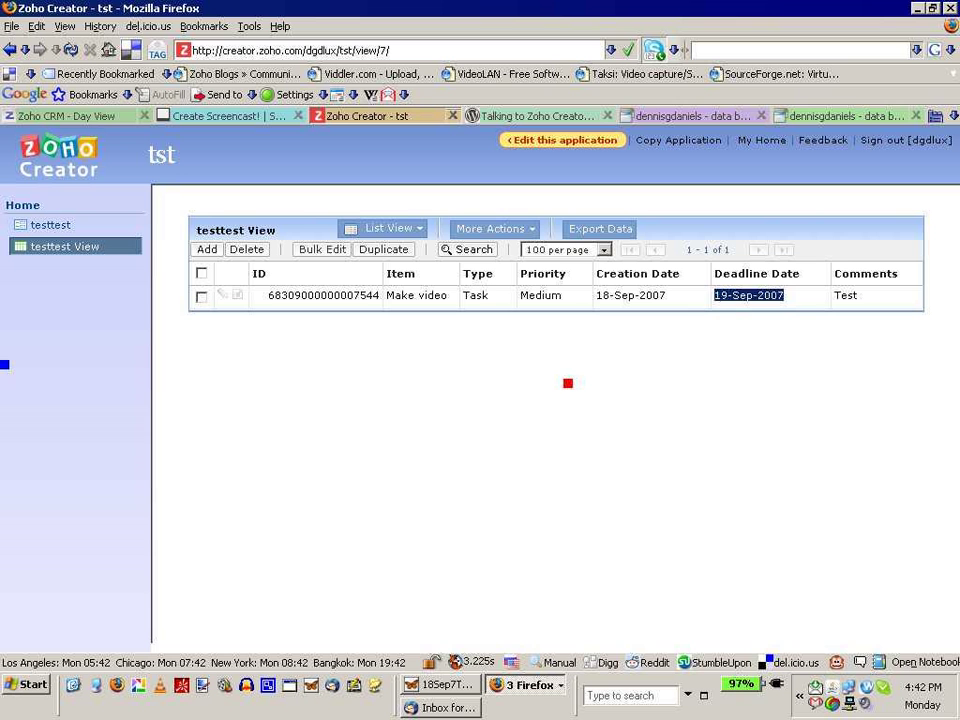
{"action": "left_click", "coordinate": [562, 403]}
{"action": "key", "text": "F5"}
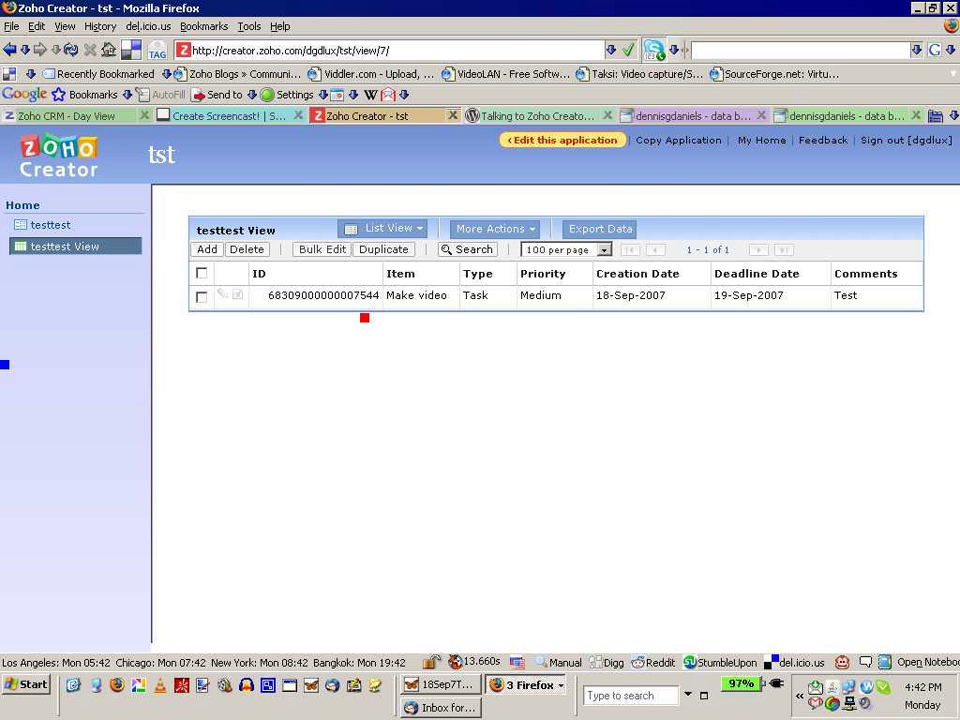
Step: In the Talking to Zoho Creator with Email article, highlight the passage about how long updates take, and return to testtest View
{"action": "left_click", "coordinate": [561, 117]}
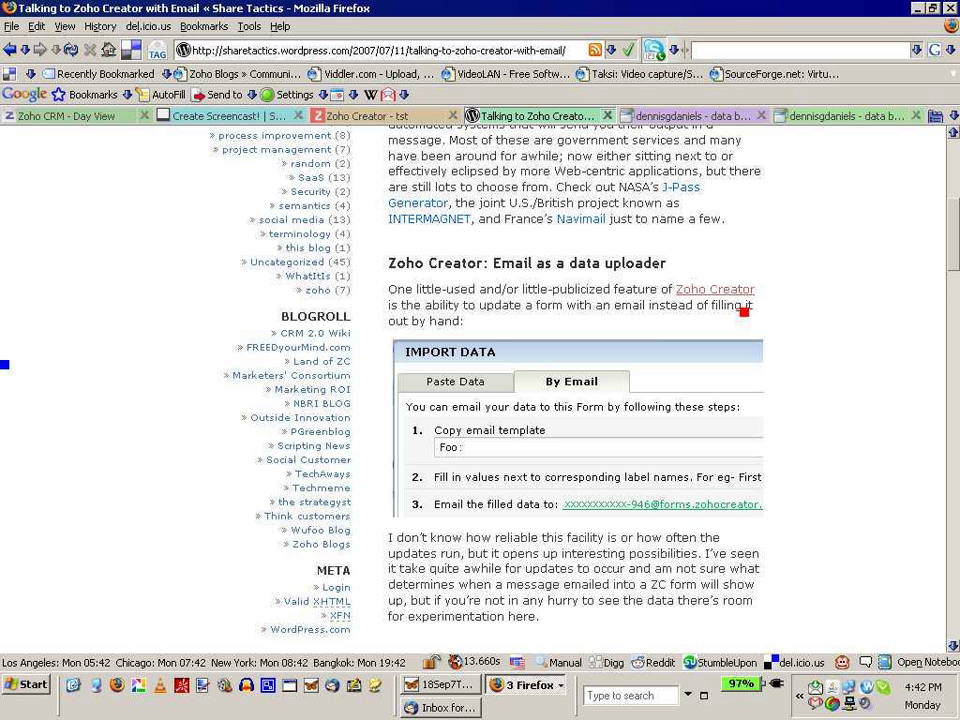
{"action": "scroll", "coordinate": [790, 310], "scroll_direction": "down", "scroll_amount": 3}
{"action": "scroll", "coordinate": [810, 305], "scroll_direction": "down", "scroll_amount": 1}
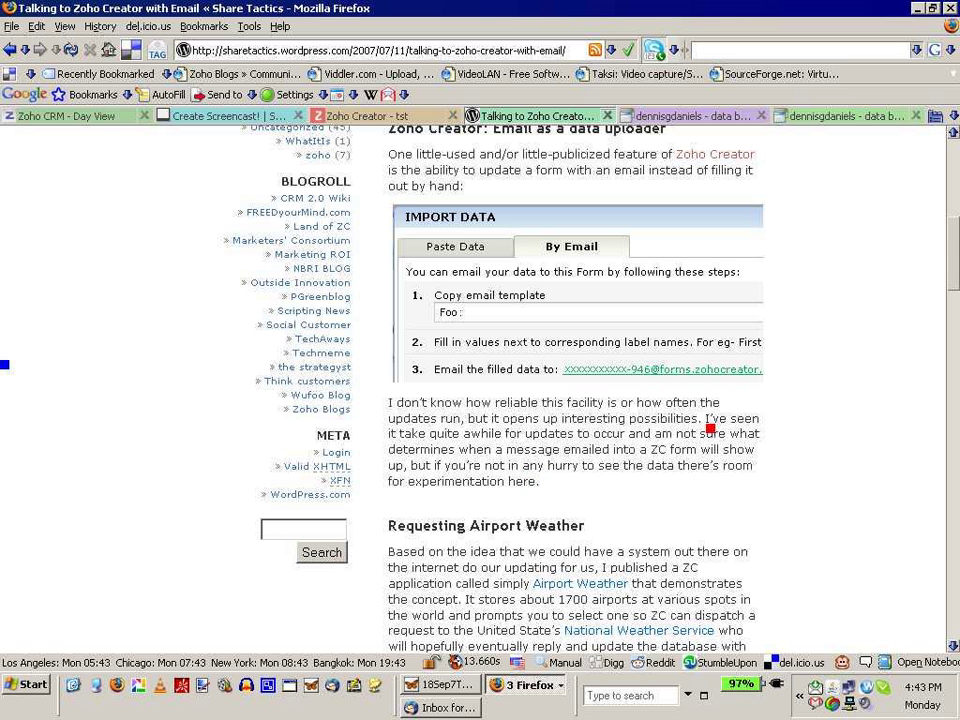
{"action": "left_click_drag", "start_coordinate": [709, 431], "coordinate": [717, 481]}
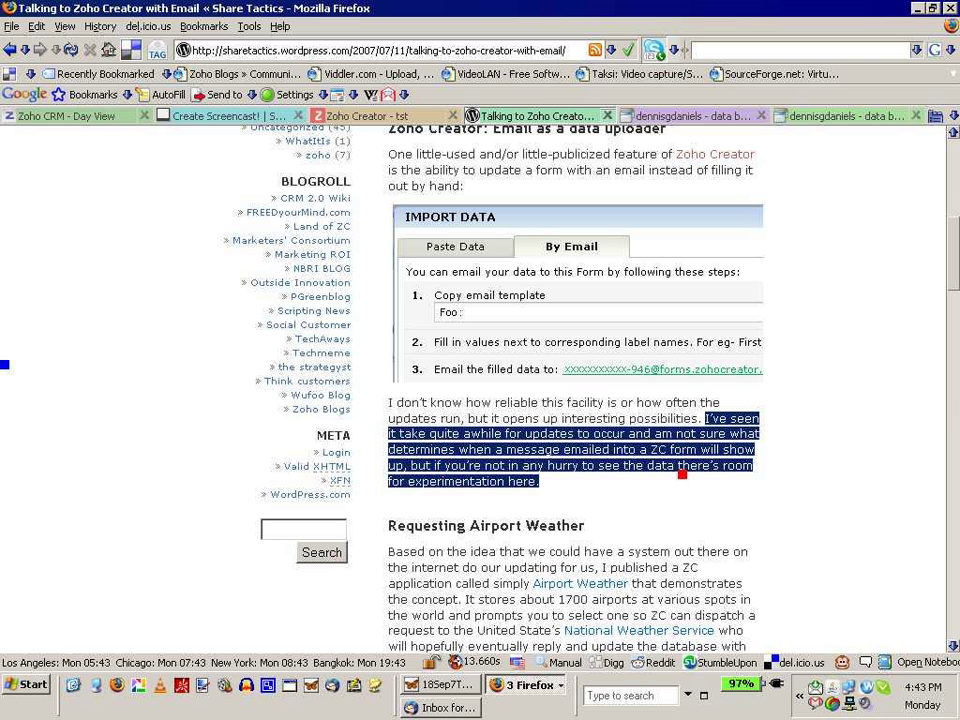
{"action": "key", "text": "alt+Tab"}
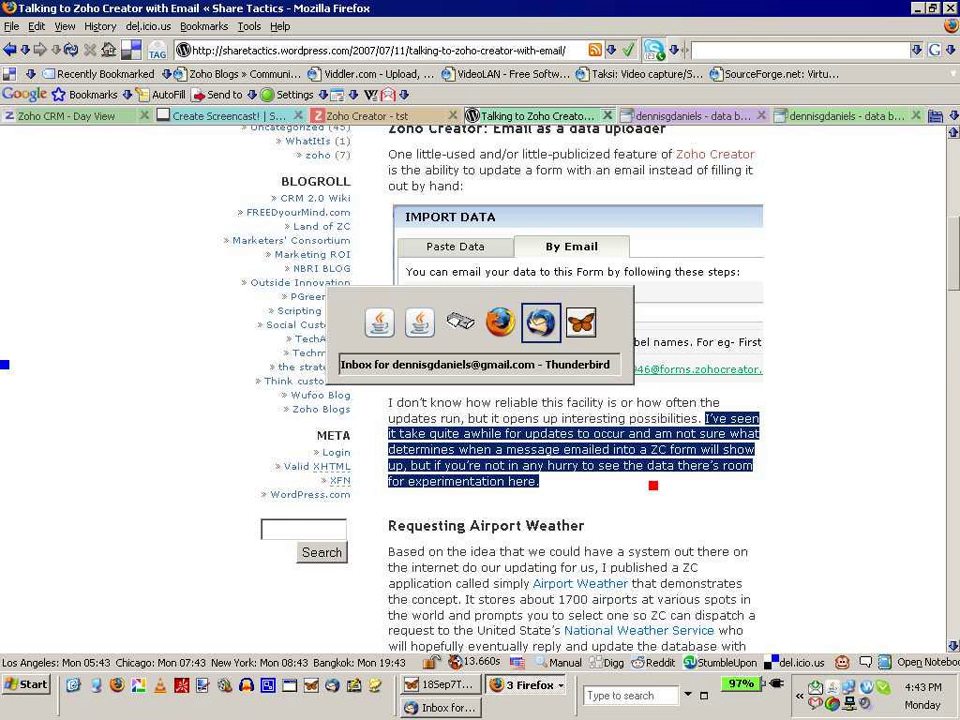
{"action": "key", "text": "alt+Tab"}
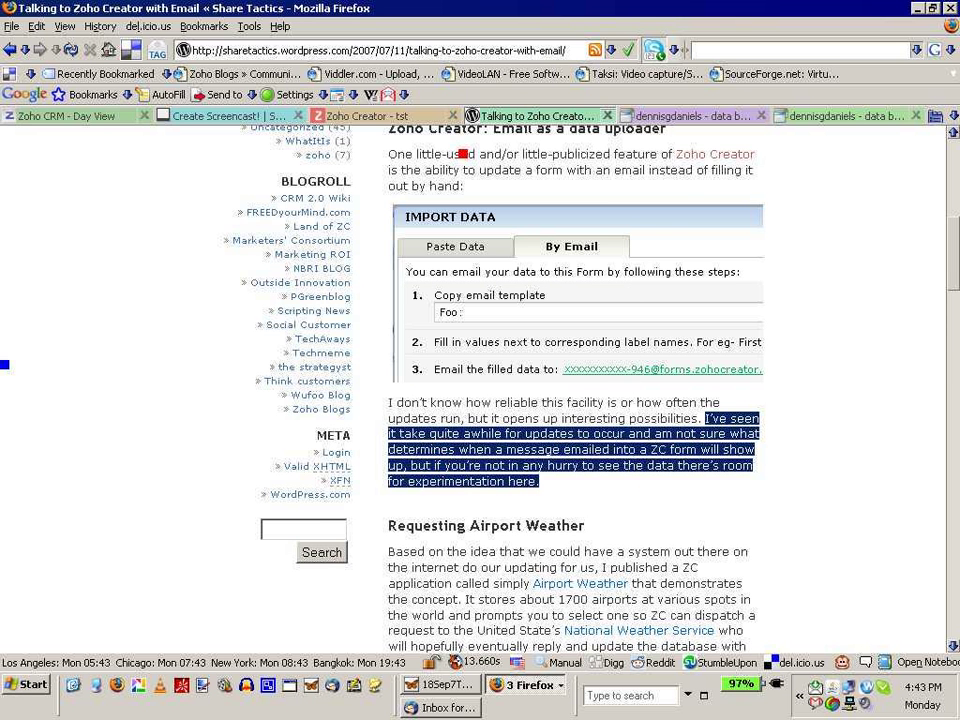
{"action": "left_click", "coordinate": [398, 120]}
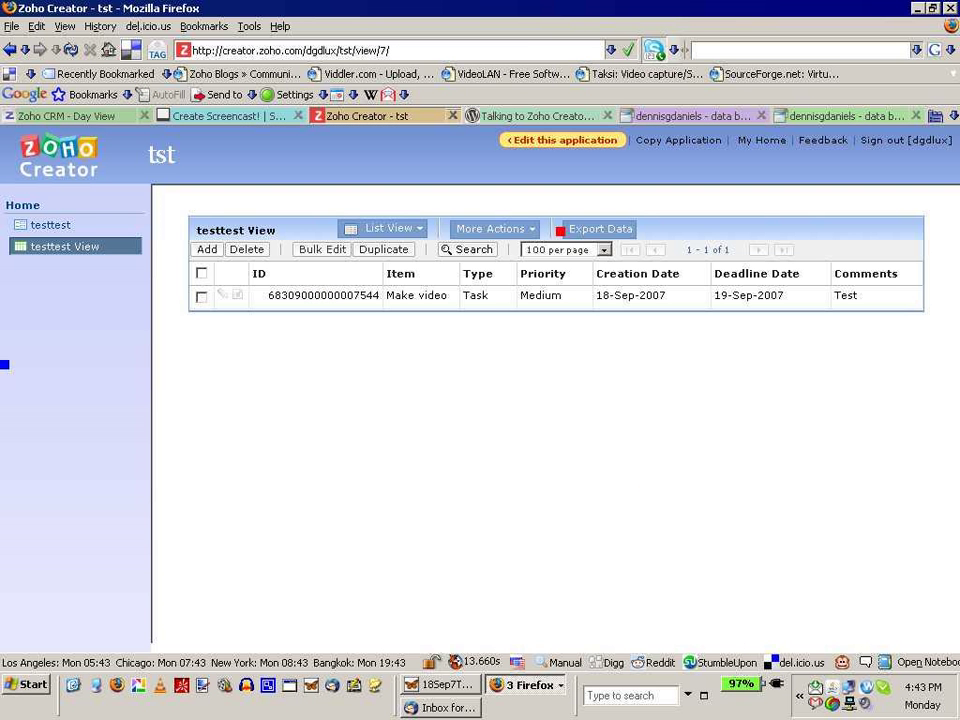